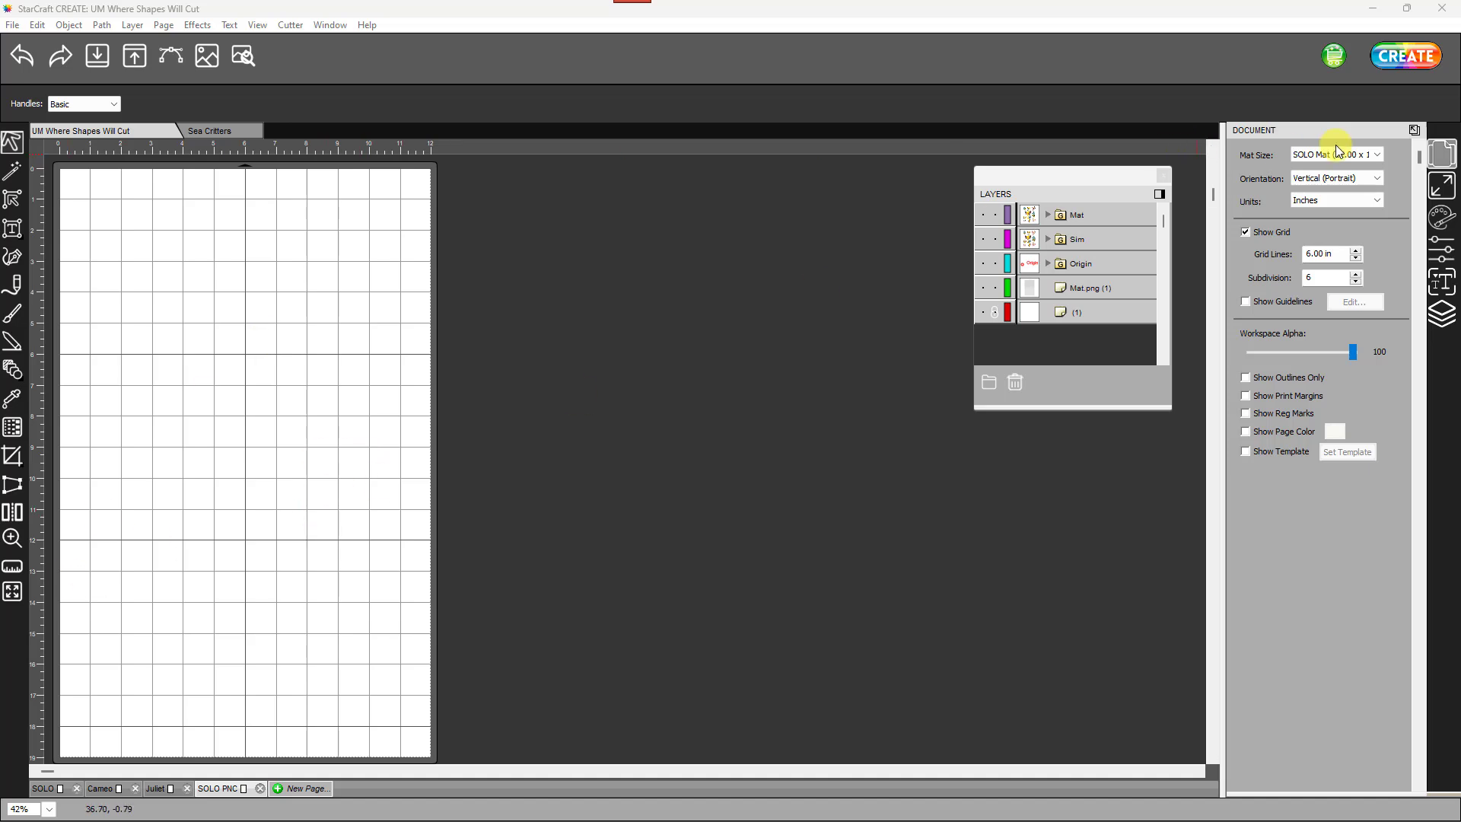
- Float the Document panel beside the page and enter a custom mat size of 8 inches wide by 10 inches high
{"action": "left_click", "coordinate": [1415, 130]}
{"action": "left_click_drag", "start_coordinate": [738, 296], "coordinate": [562, 180]}
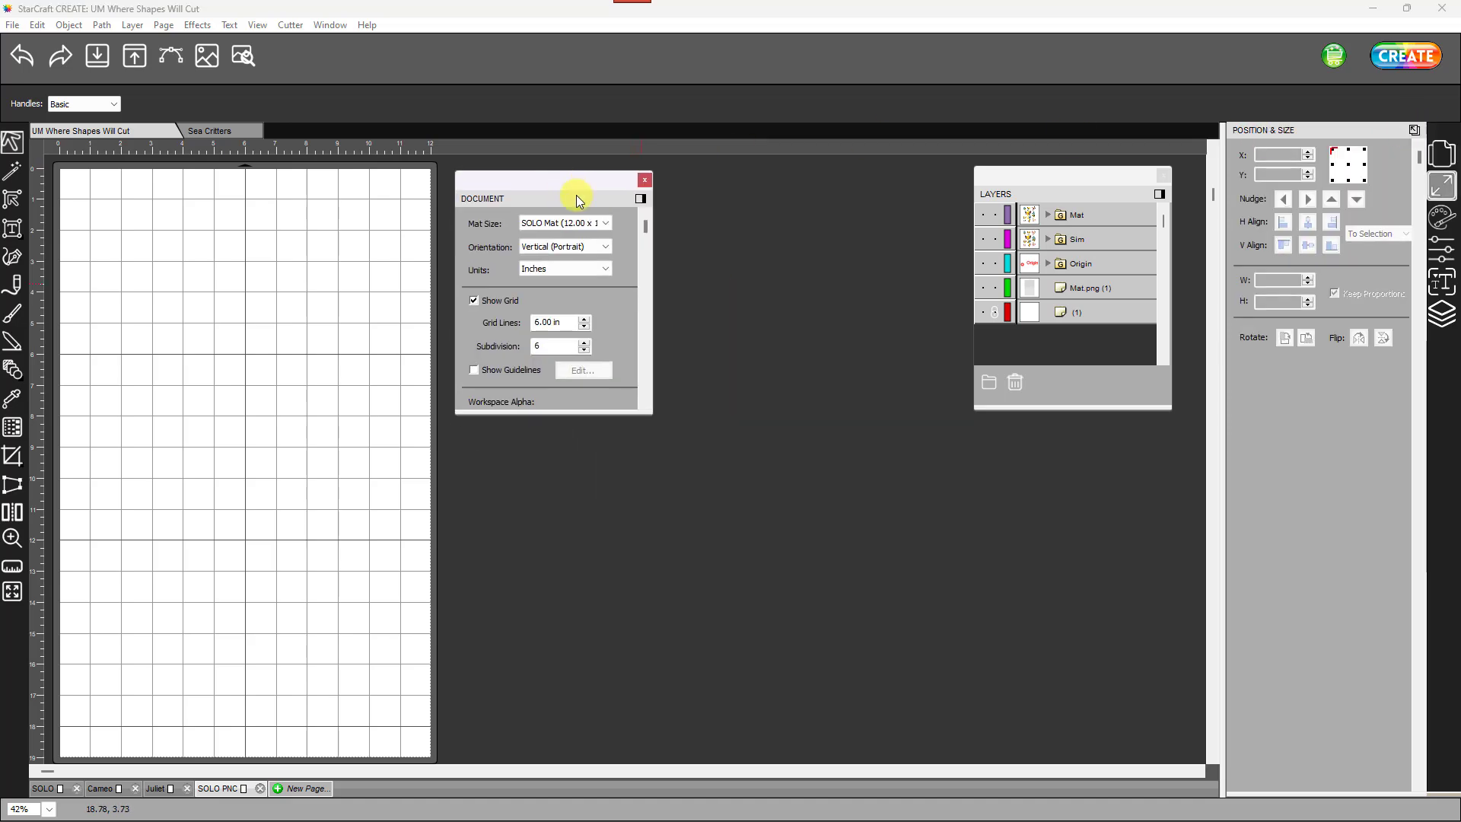
{"action": "left_click", "coordinate": [606, 227]}
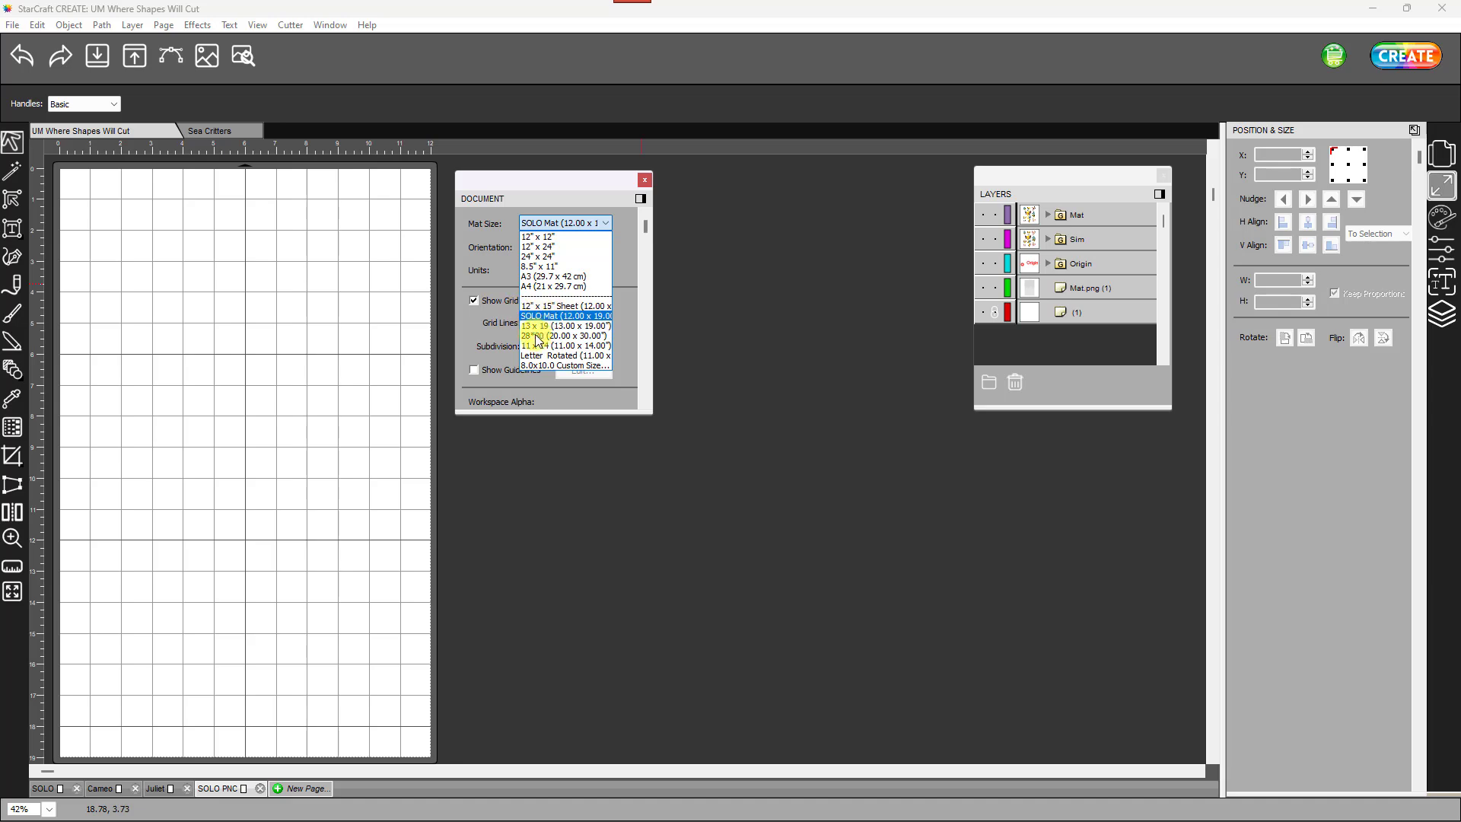
{"action": "left_click", "coordinate": [537, 366]}
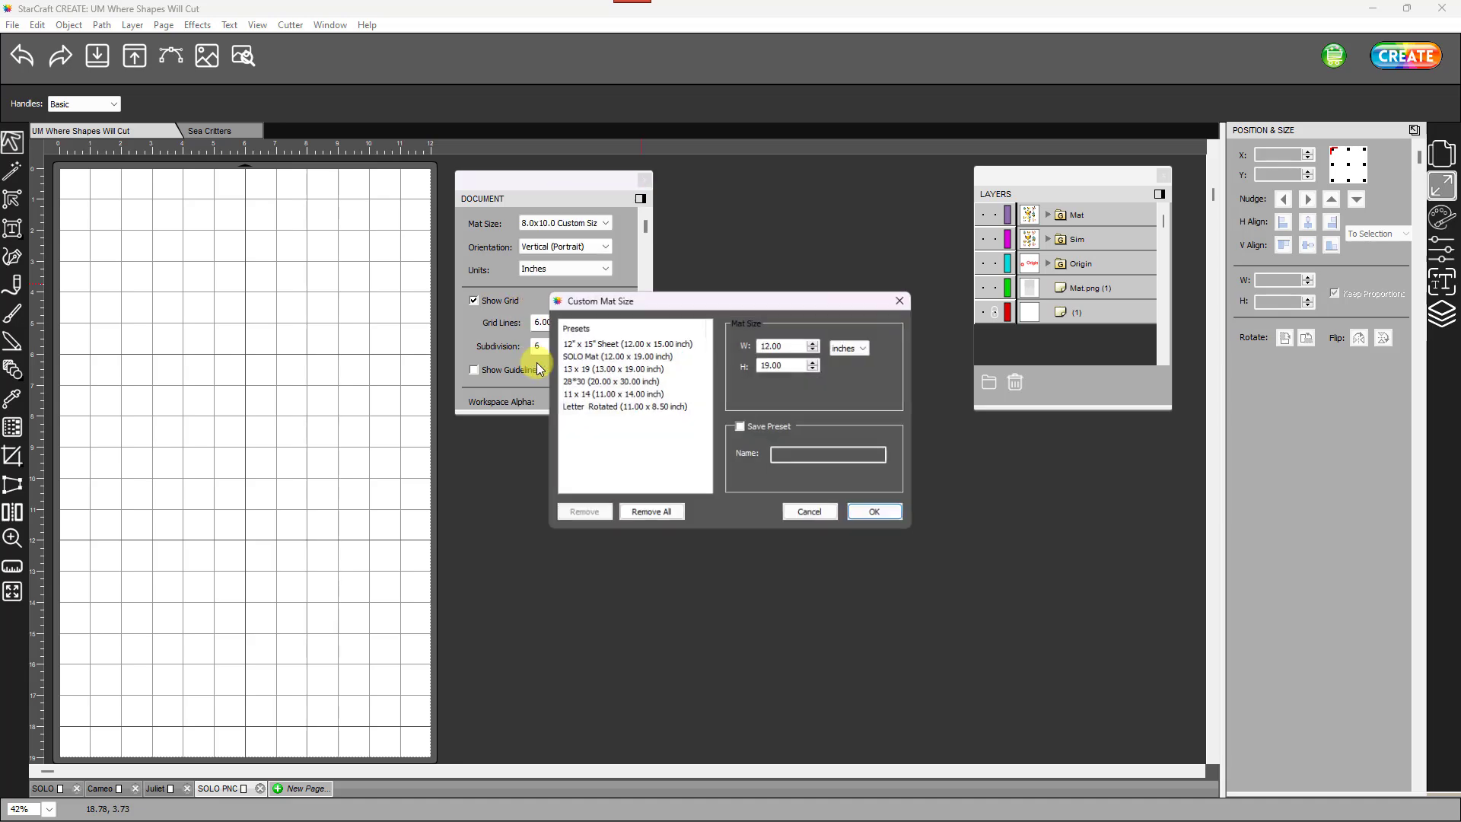
{"action": "double_click", "coordinate": [799, 343]}
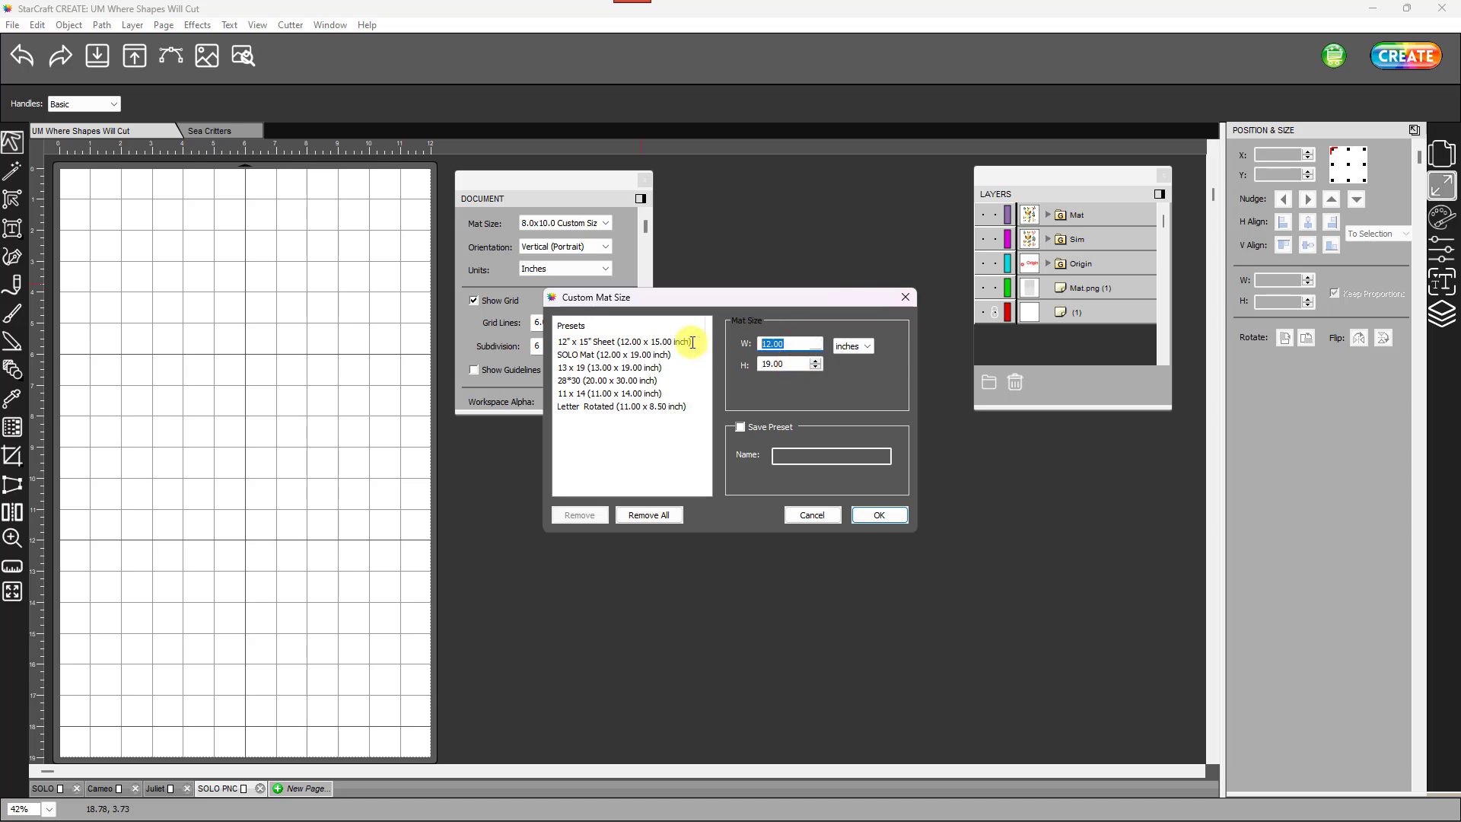
{"action": "type", "text": "8"}
{"action": "key", "text": "Tab"}
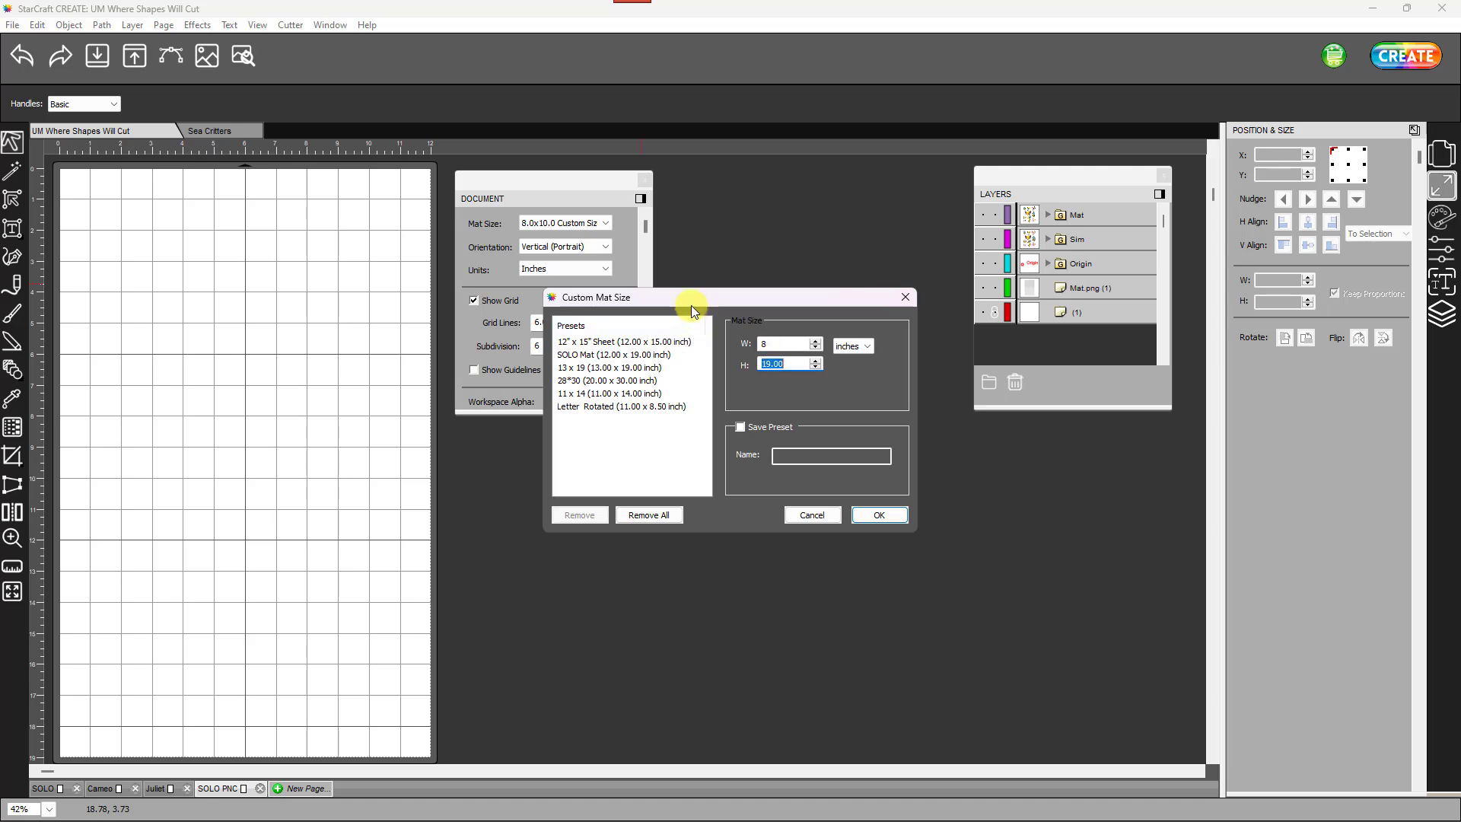
{"action": "type", "text": "10"}
- Save the custom mat size as a preset named "8 x 10" and apply it to the page
{"action": "left_click", "coordinate": [742, 429]}
{"action": "left_click", "coordinate": [807, 455]}
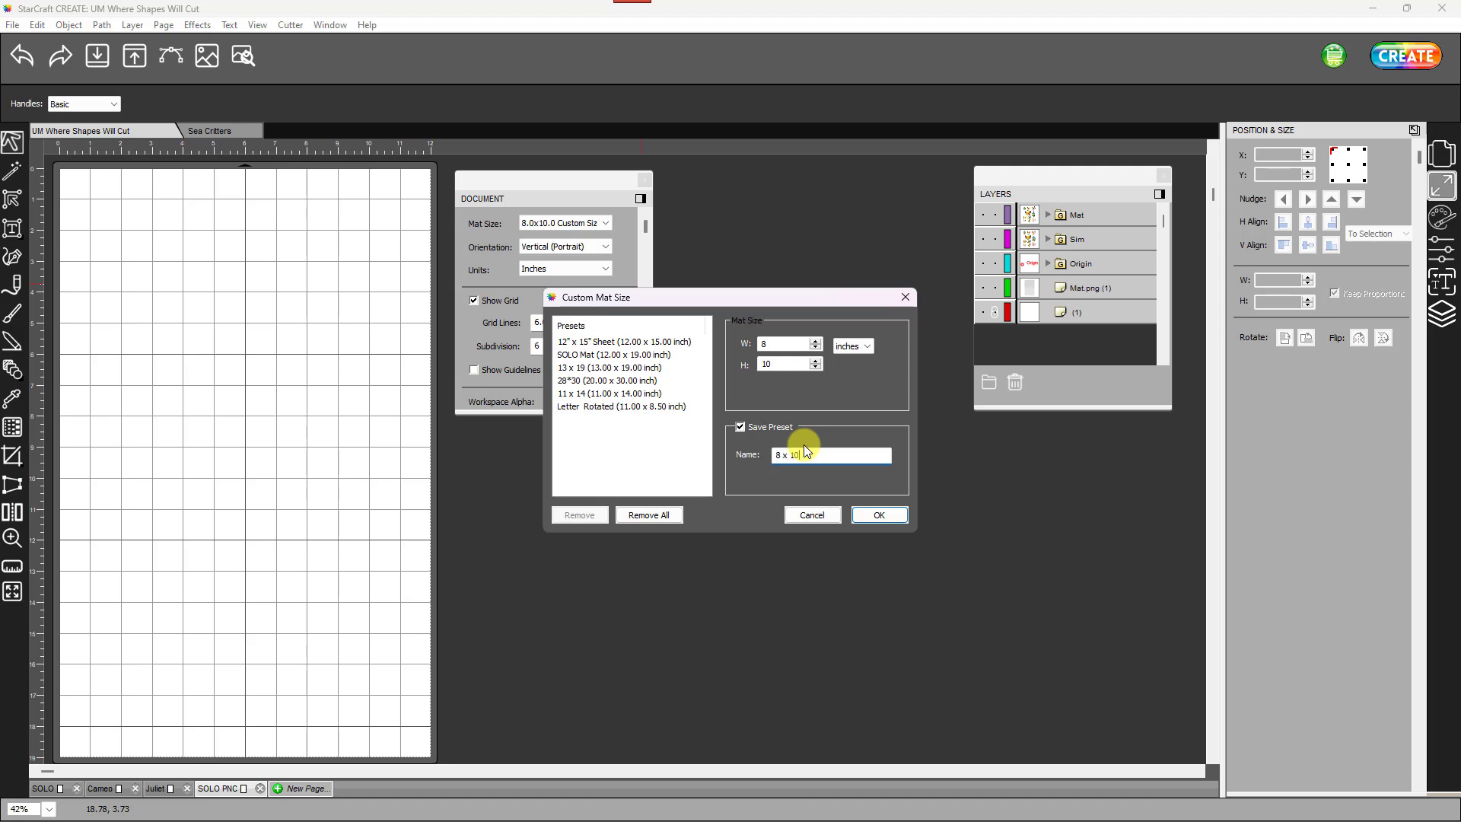
{"action": "left_click", "coordinate": [877, 514]}
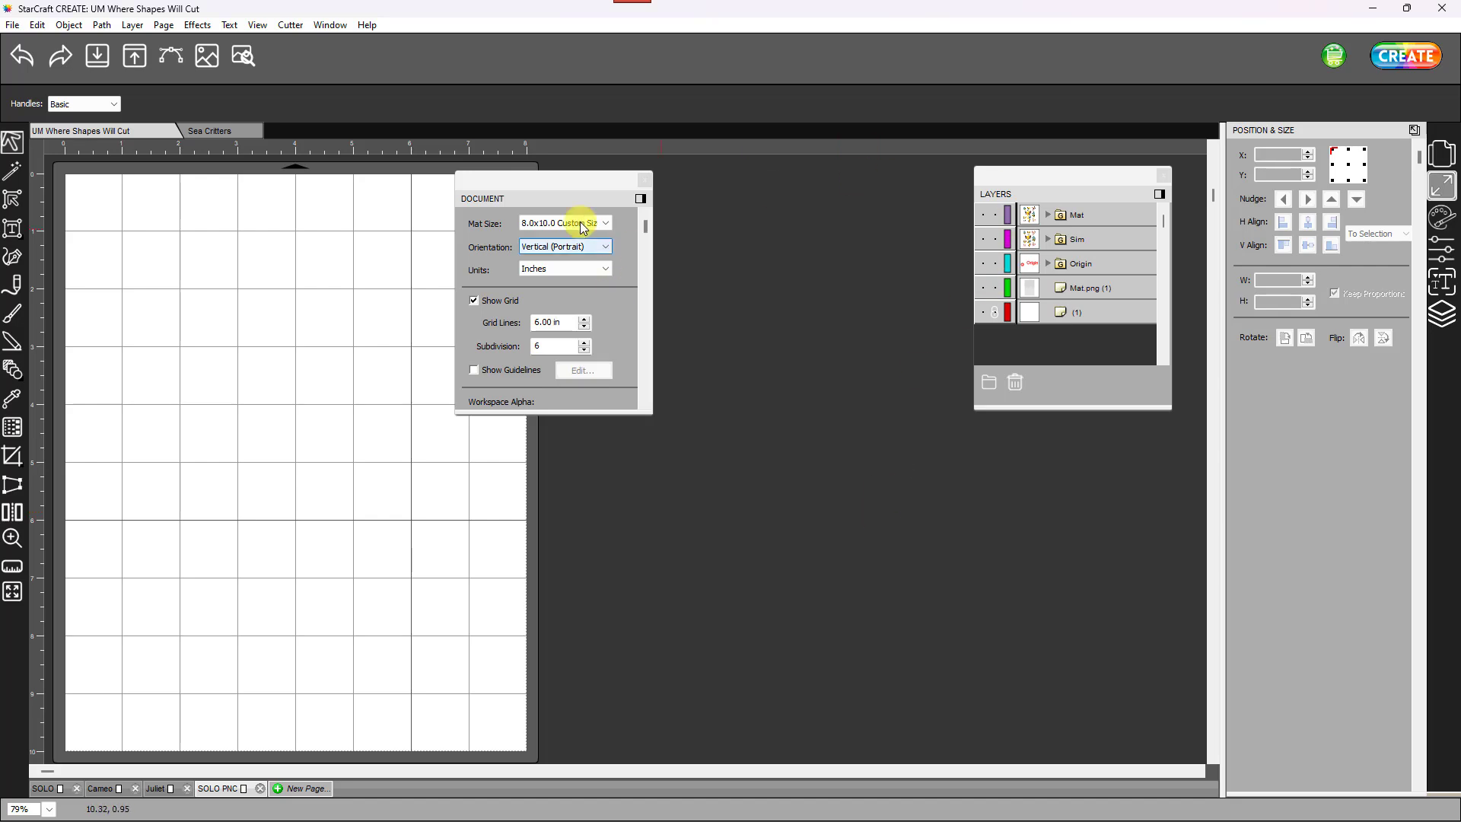
- Hide the page grid and enlarge the Document panel to turn on print margins and registration marks
{"action": "left_click", "coordinate": [475, 303]}
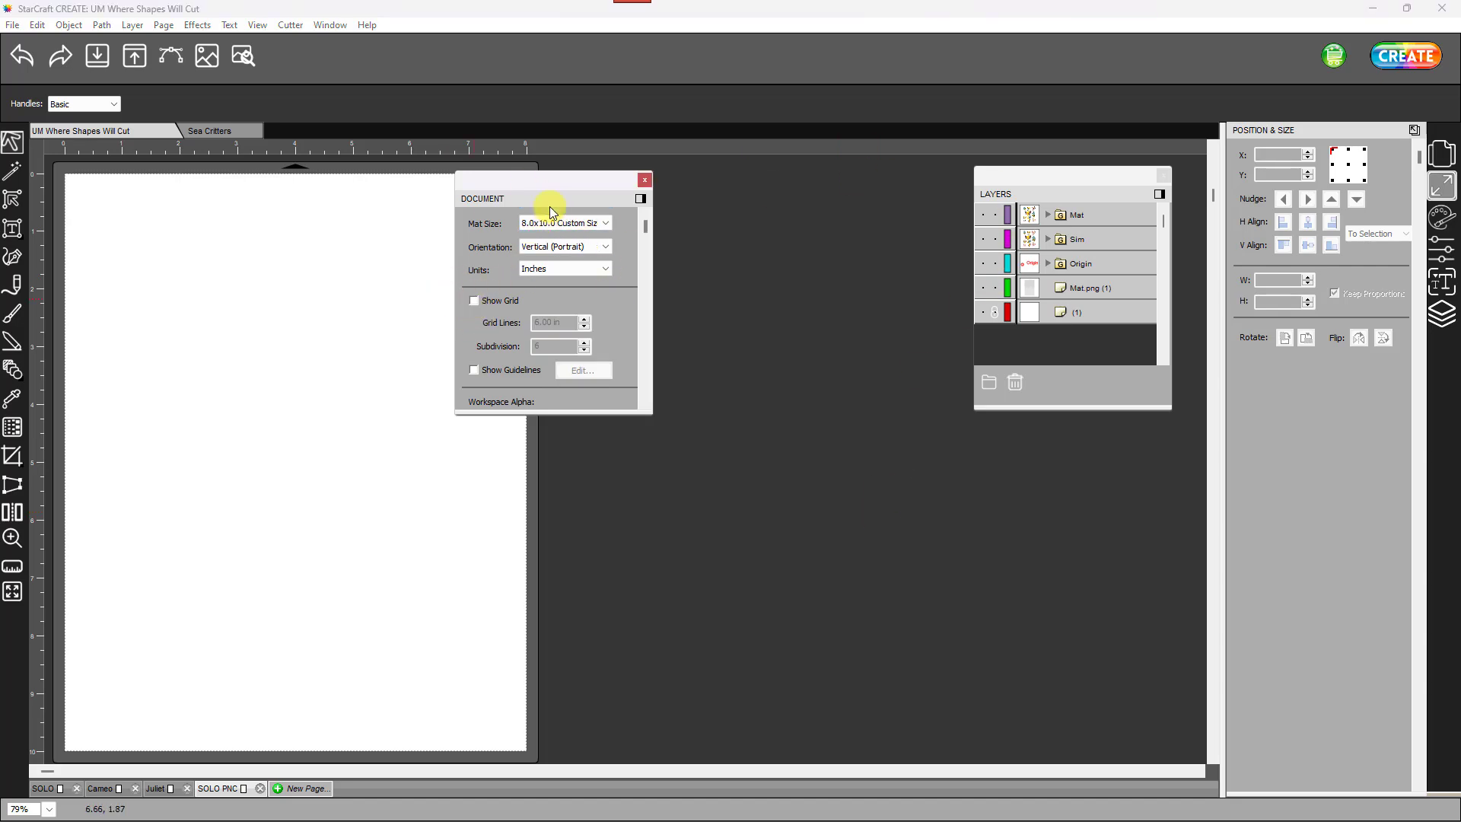
{"action": "left_click_drag", "start_coordinate": [529, 183], "coordinate": [669, 188]}
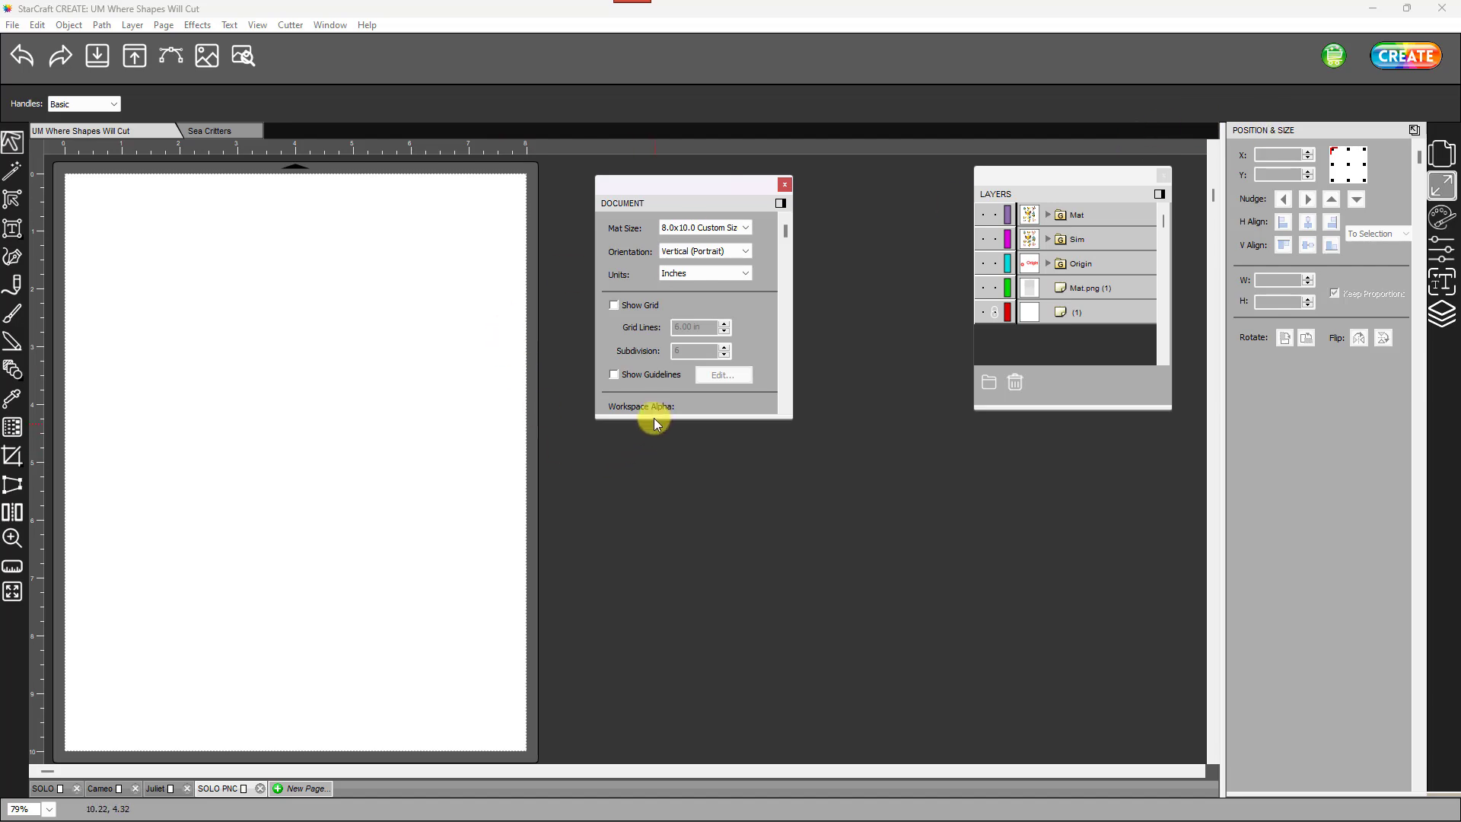
{"action": "left_click_drag", "start_coordinate": [654, 423], "coordinate": [682, 581]}
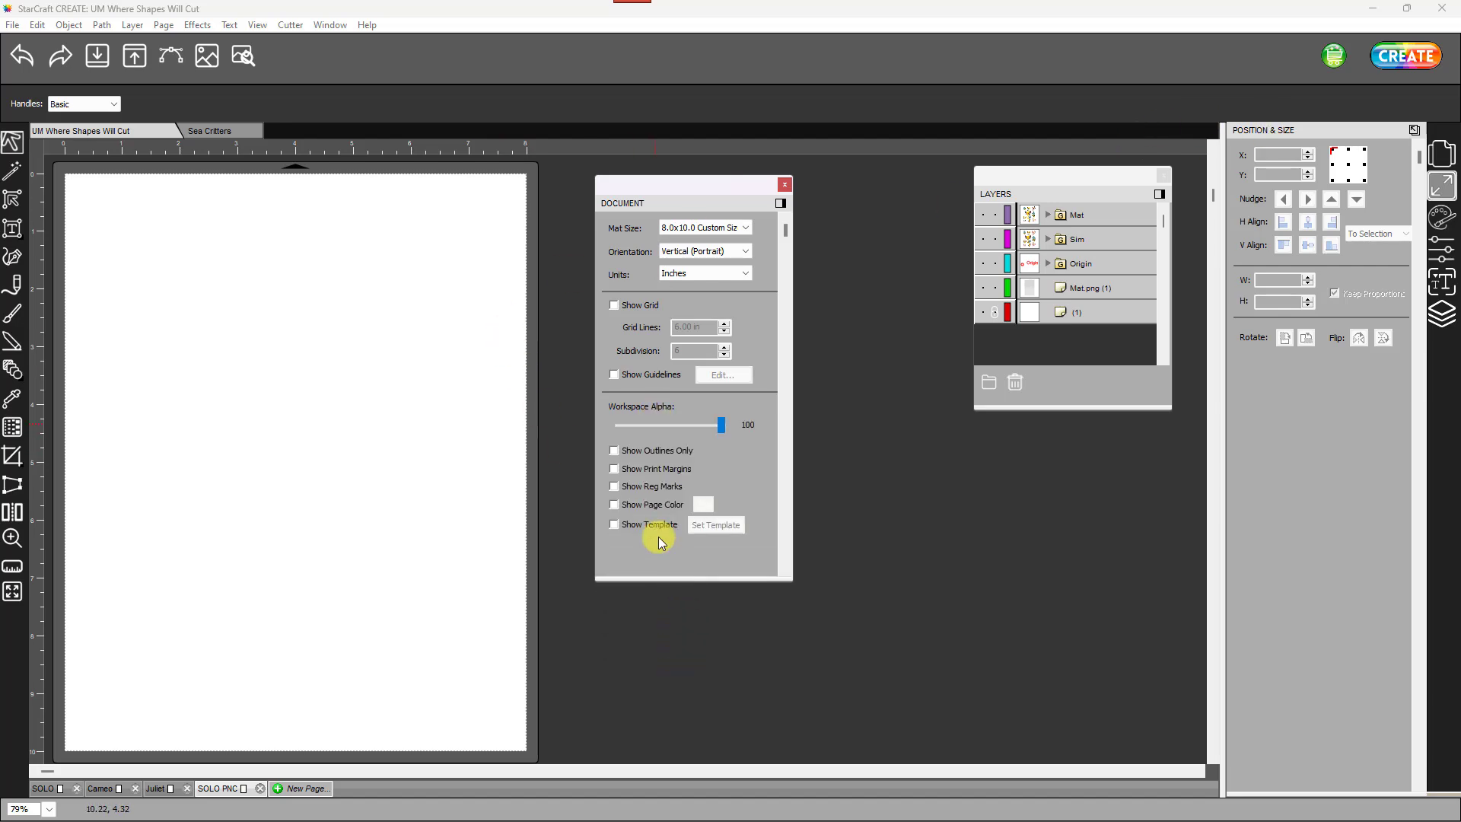
{"action": "left_click", "coordinate": [614, 469]}
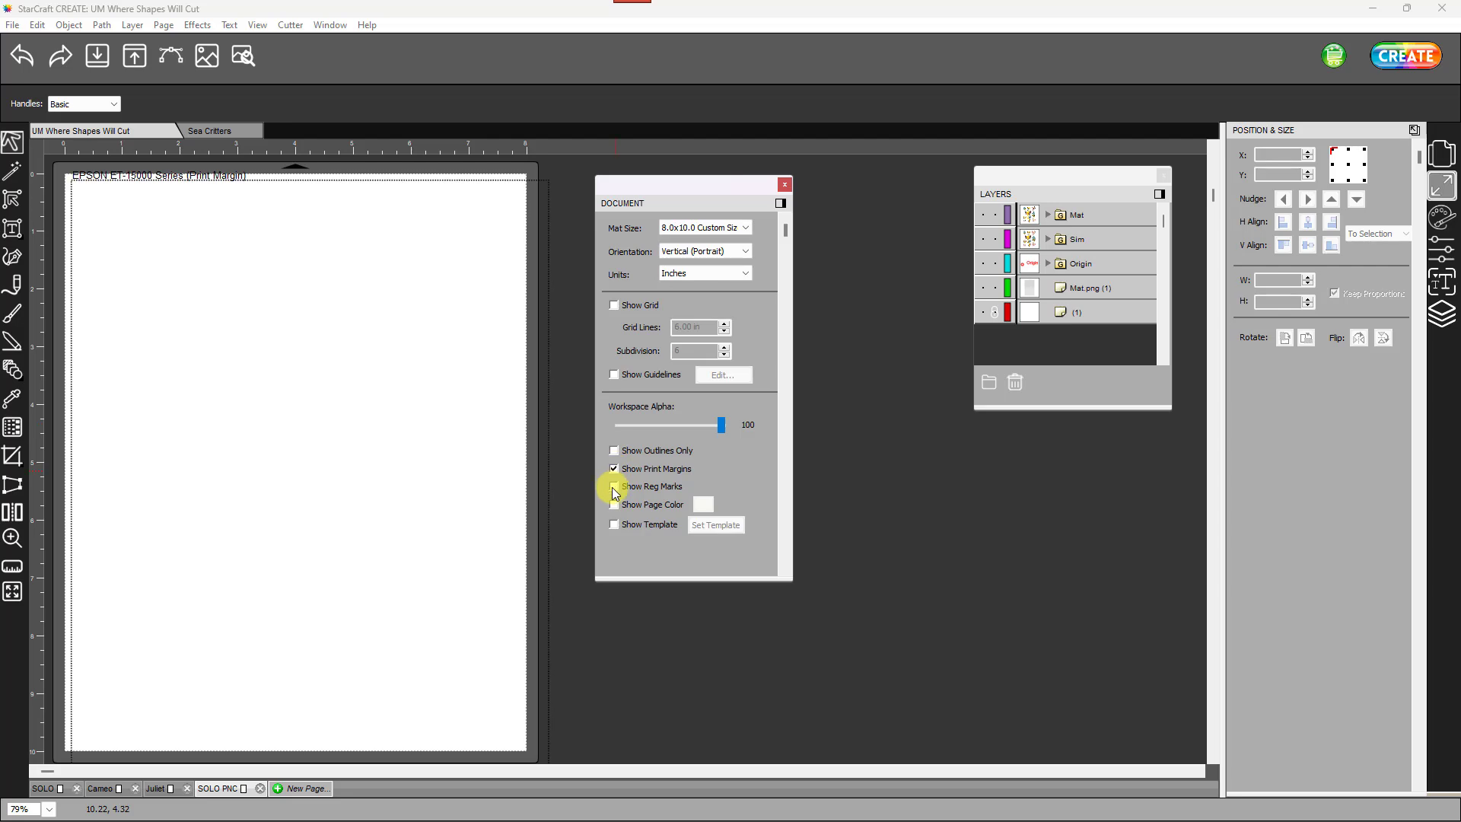
{"action": "left_click", "coordinate": [615, 487]}
- Set the paper size of the EPSON ET-15000 Series printer to 8 x 10 in in the print setup
{"action": "mouse_move", "coordinate": [174, 818]}
{"action": "left_click", "coordinate": [13, 28]}
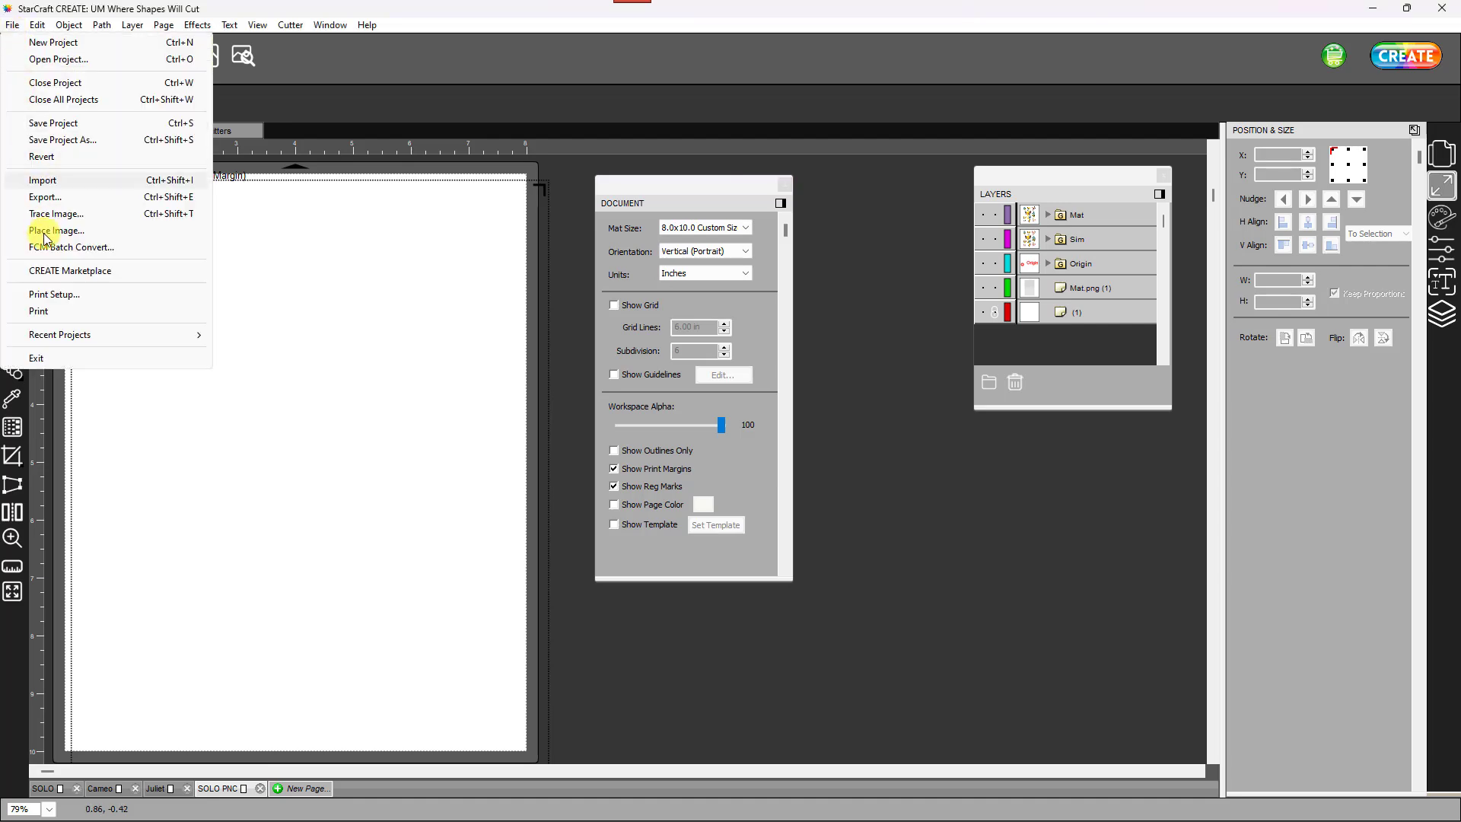
{"action": "left_click", "coordinate": [61, 297]}
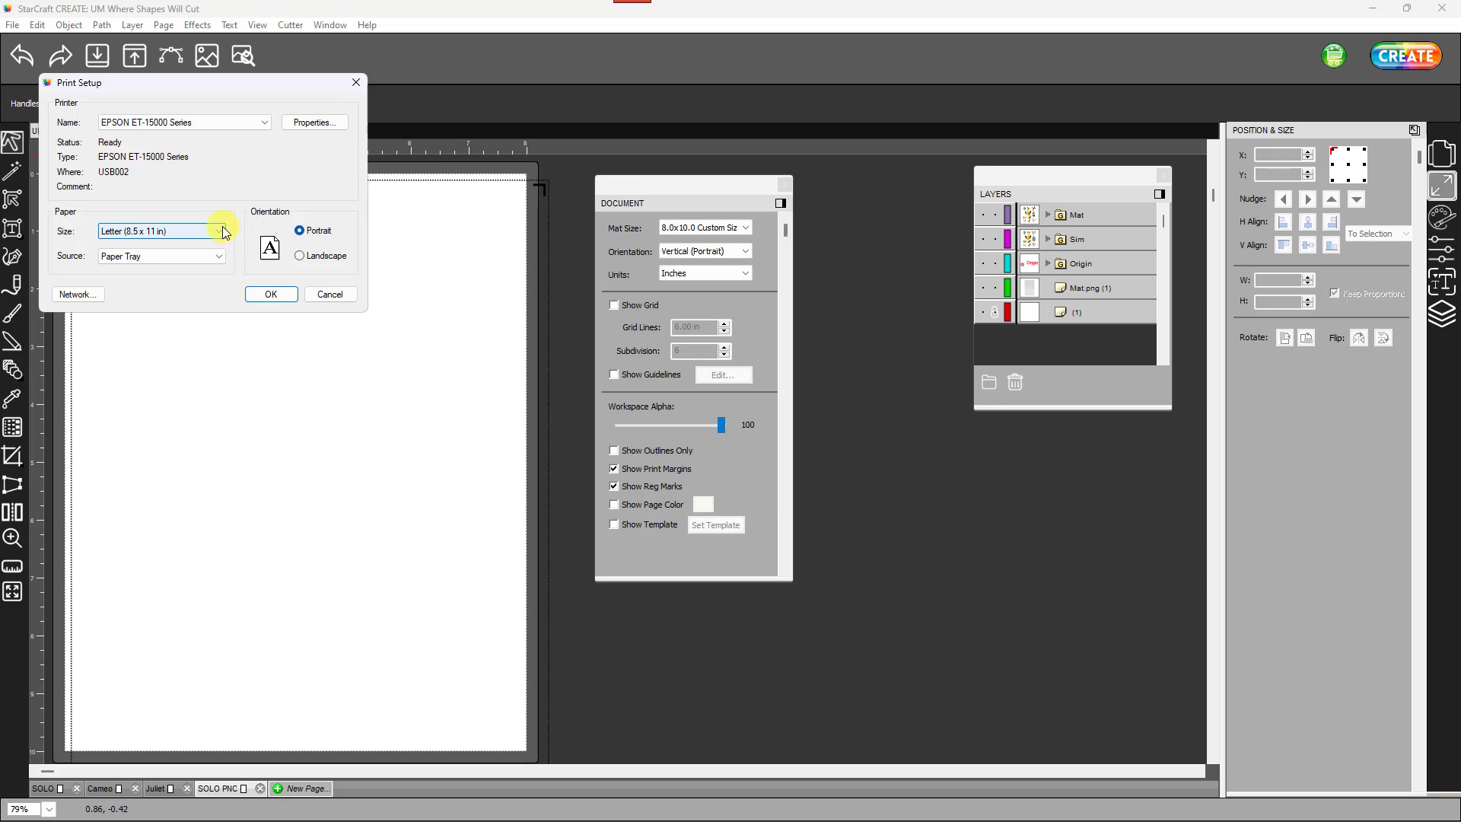
{"action": "left_click", "coordinate": [214, 231]}
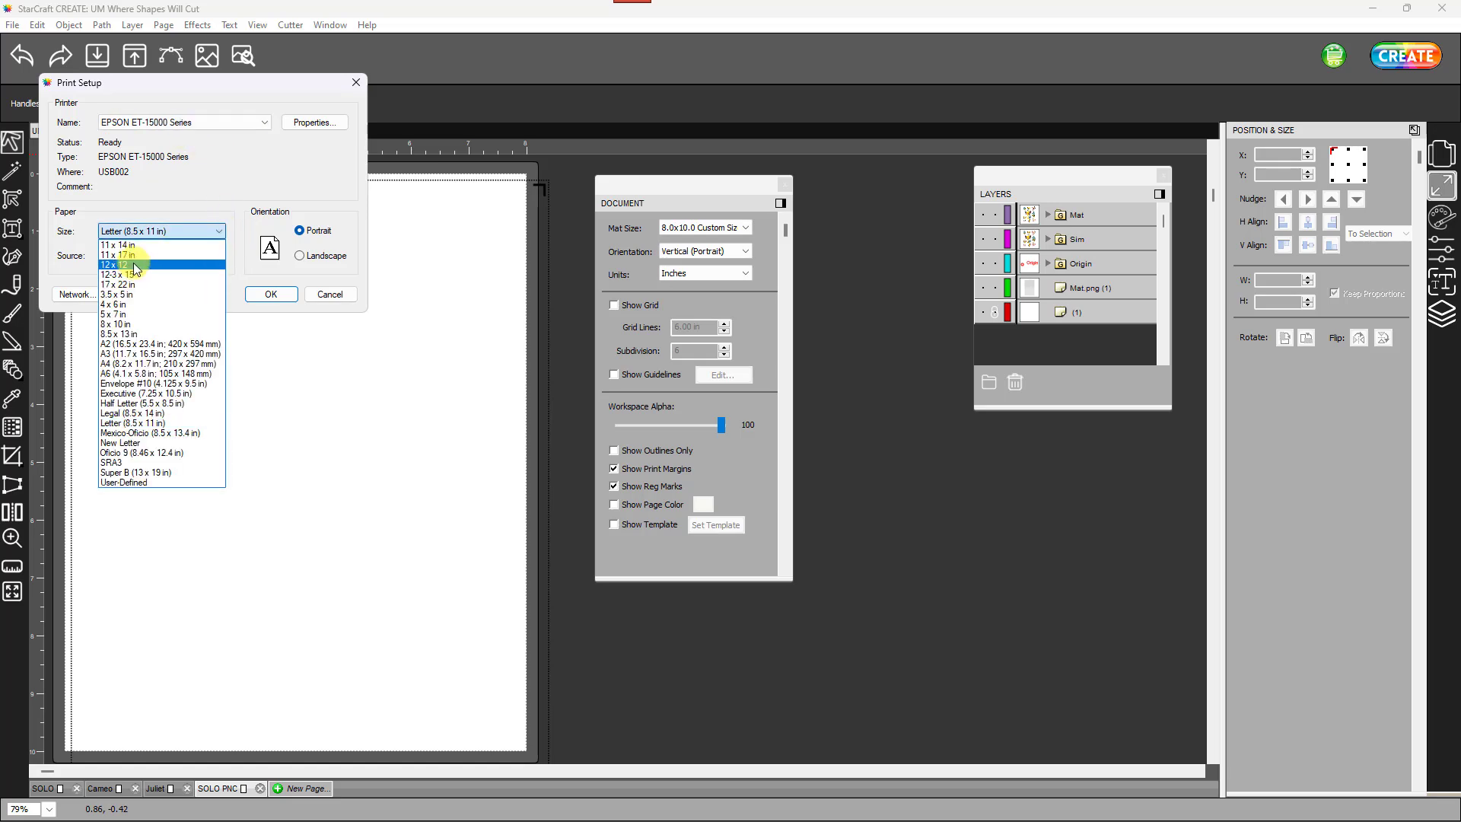
{"action": "left_click", "coordinate": [115, 325]}
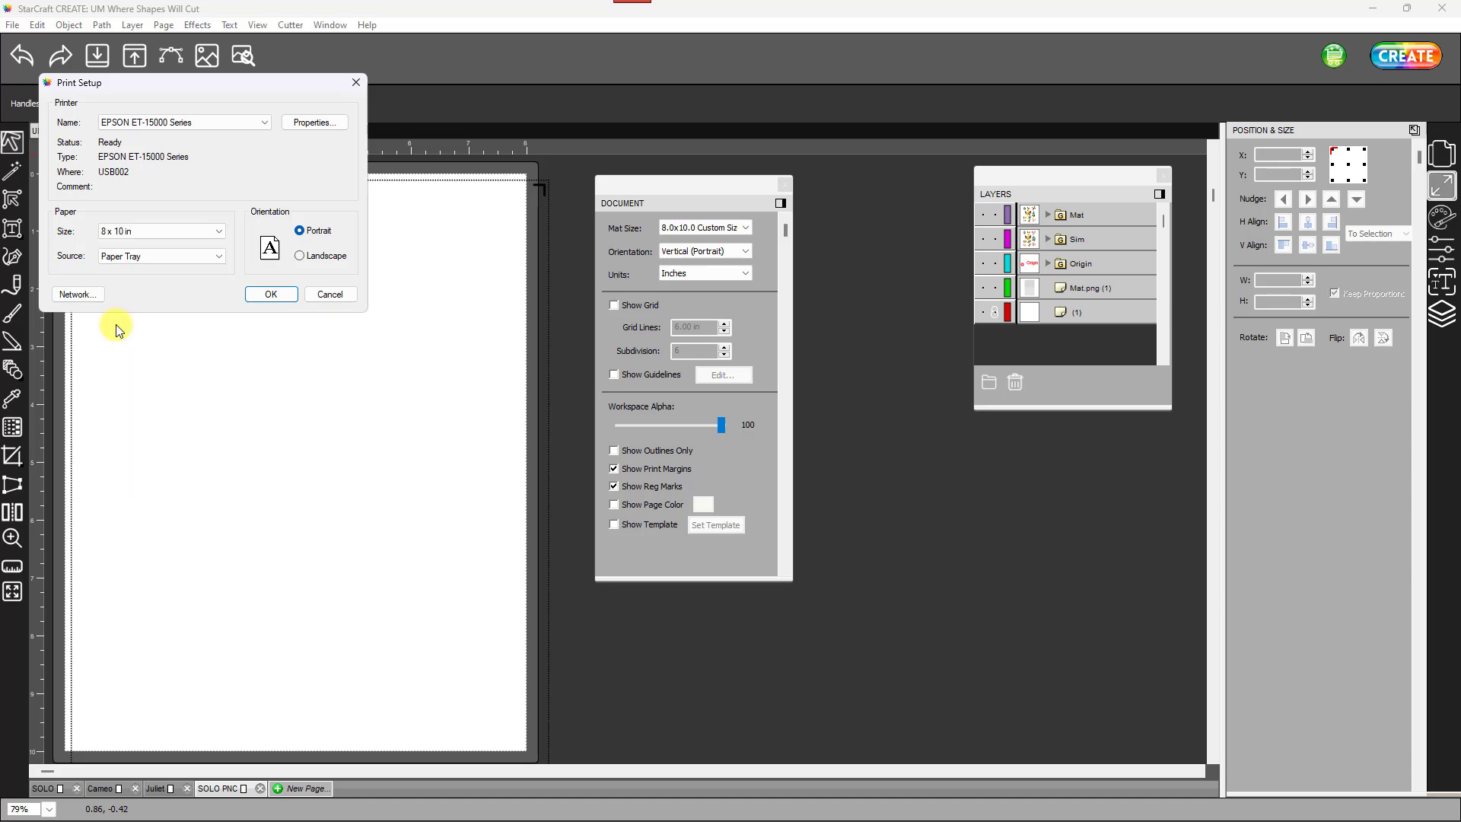
{"action": "left_click", "coordinate": [268, 294]}
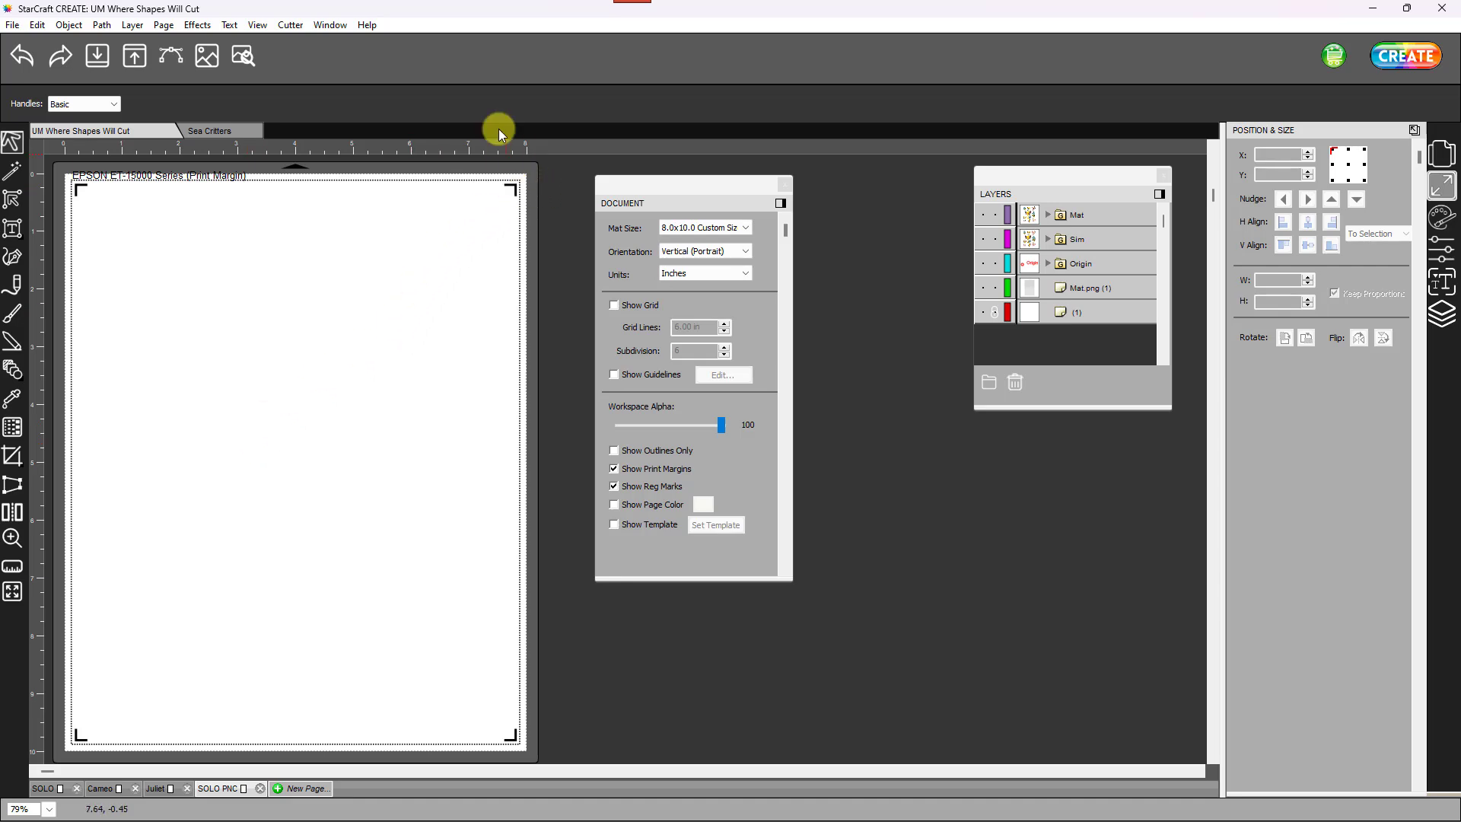
- Set the registration marks in the cutter settings to "Mark inset from page bounds" and save
{"action": "left_click", "coordinate": [290, 25]}
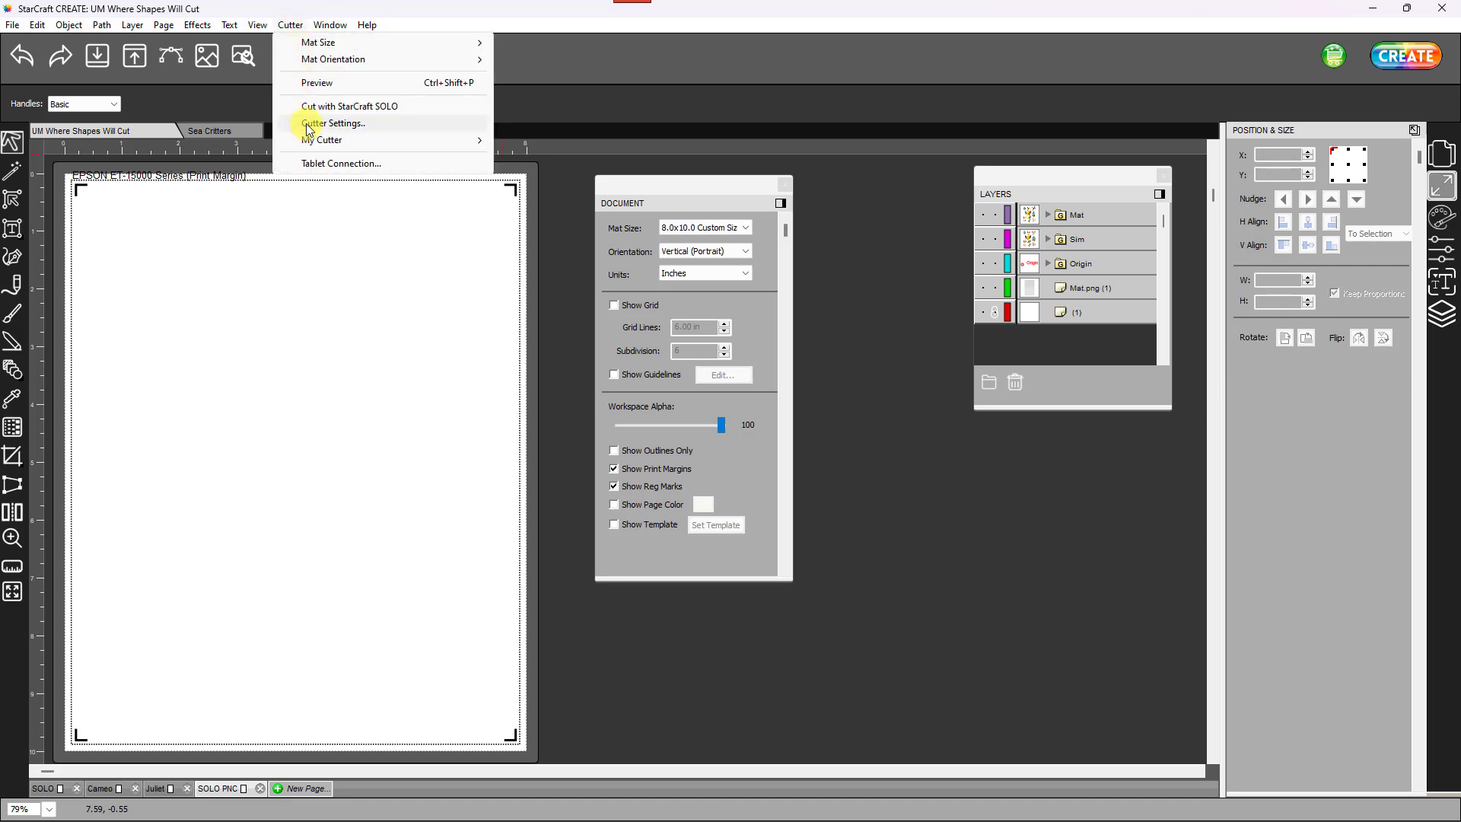
{"action": "left_click", "coordinate": [316, 122]}
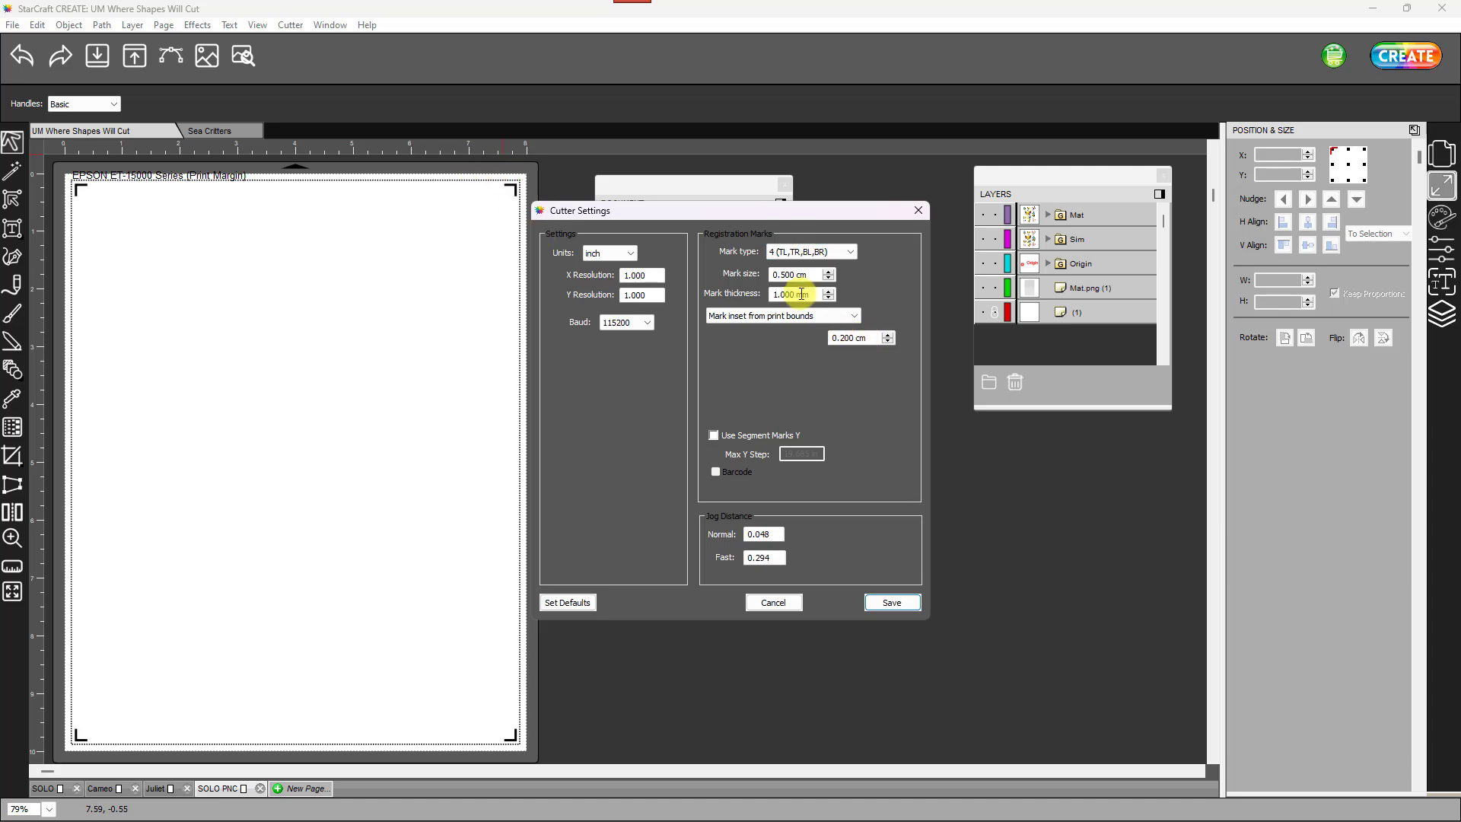
{"action": "left_click", "coordinate": [852, 315]}
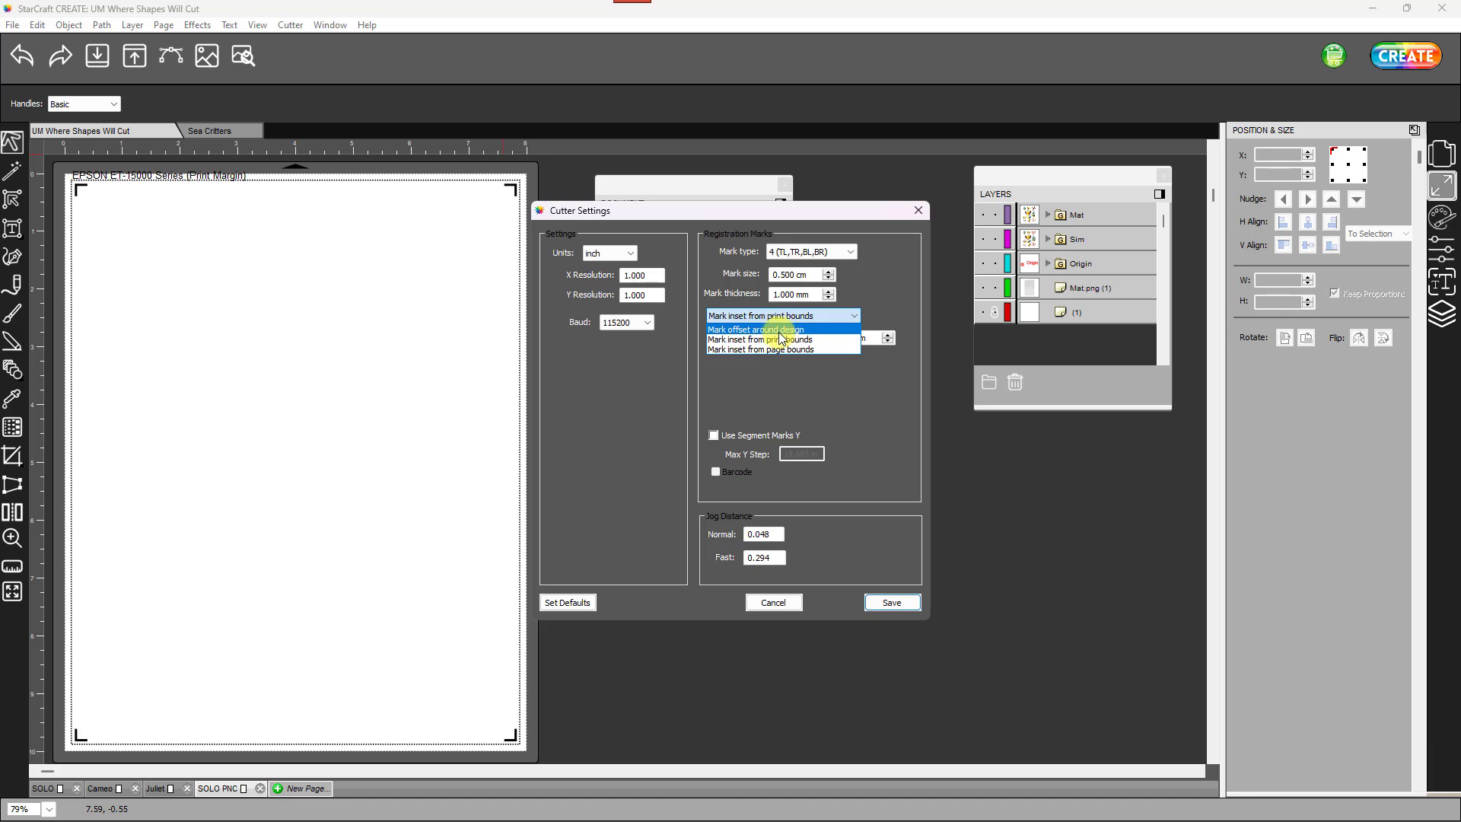
{"action": "left_click", "coordinate": [774, 350]}
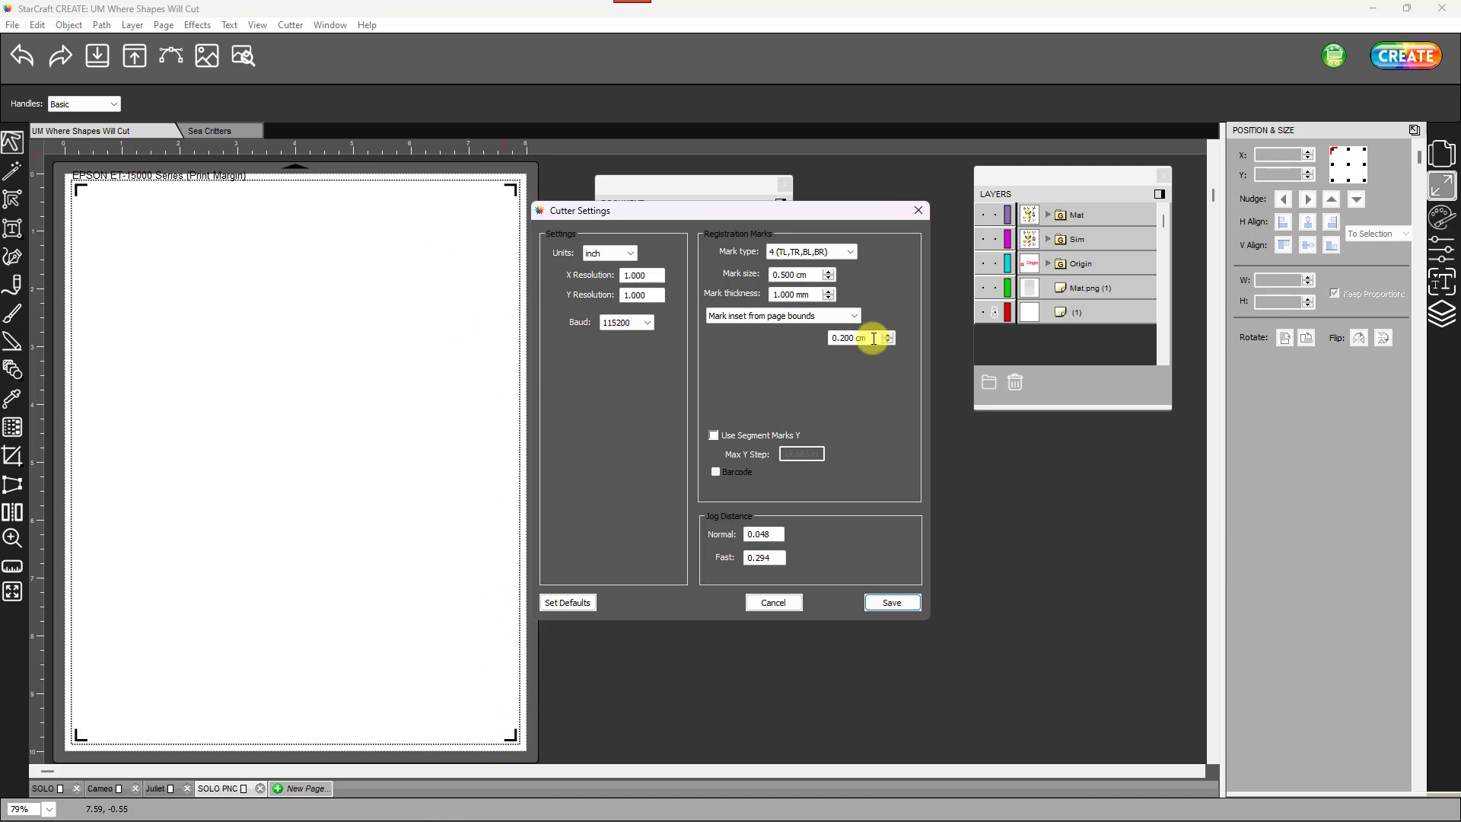
{"action": "left_click", "coordinate": [892, 602]}
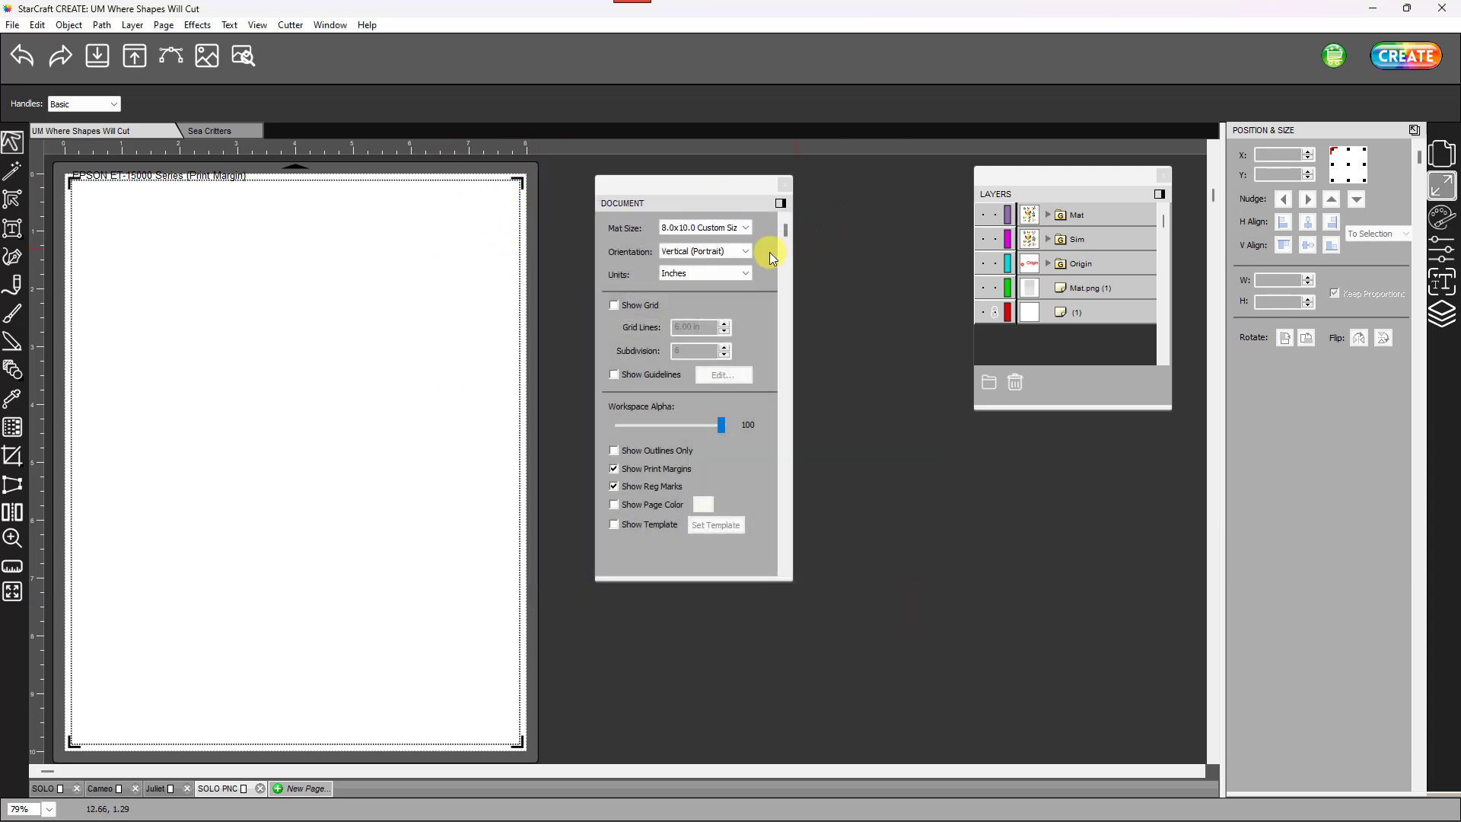
- Set the registration marks in the cutter settings back to "Mark inset from print bounds" and save
{"action": "left_click", "coordinate": [290, 29]}
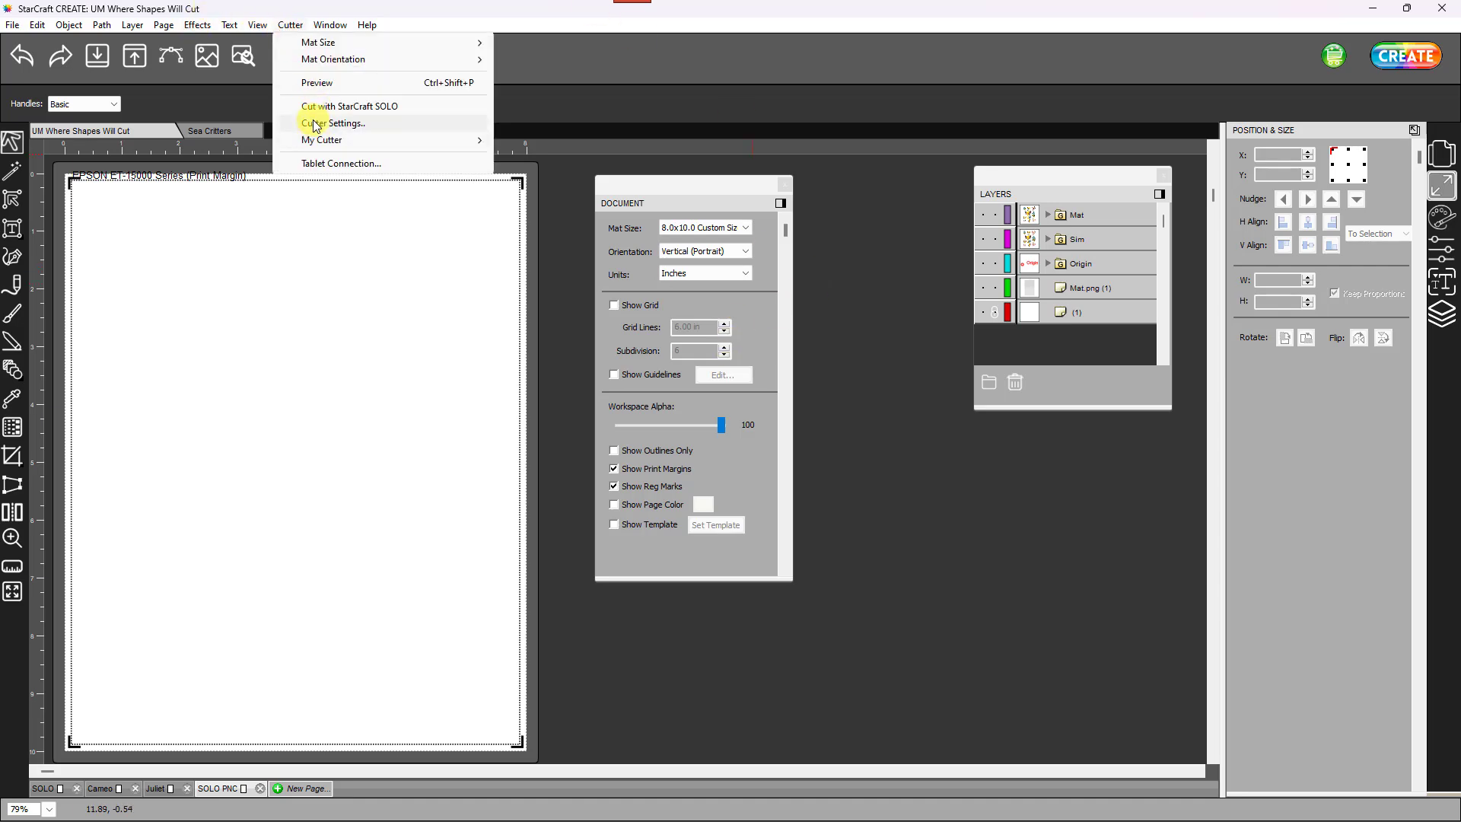
{"action": "left_click", "coordinate": [316, 125]}
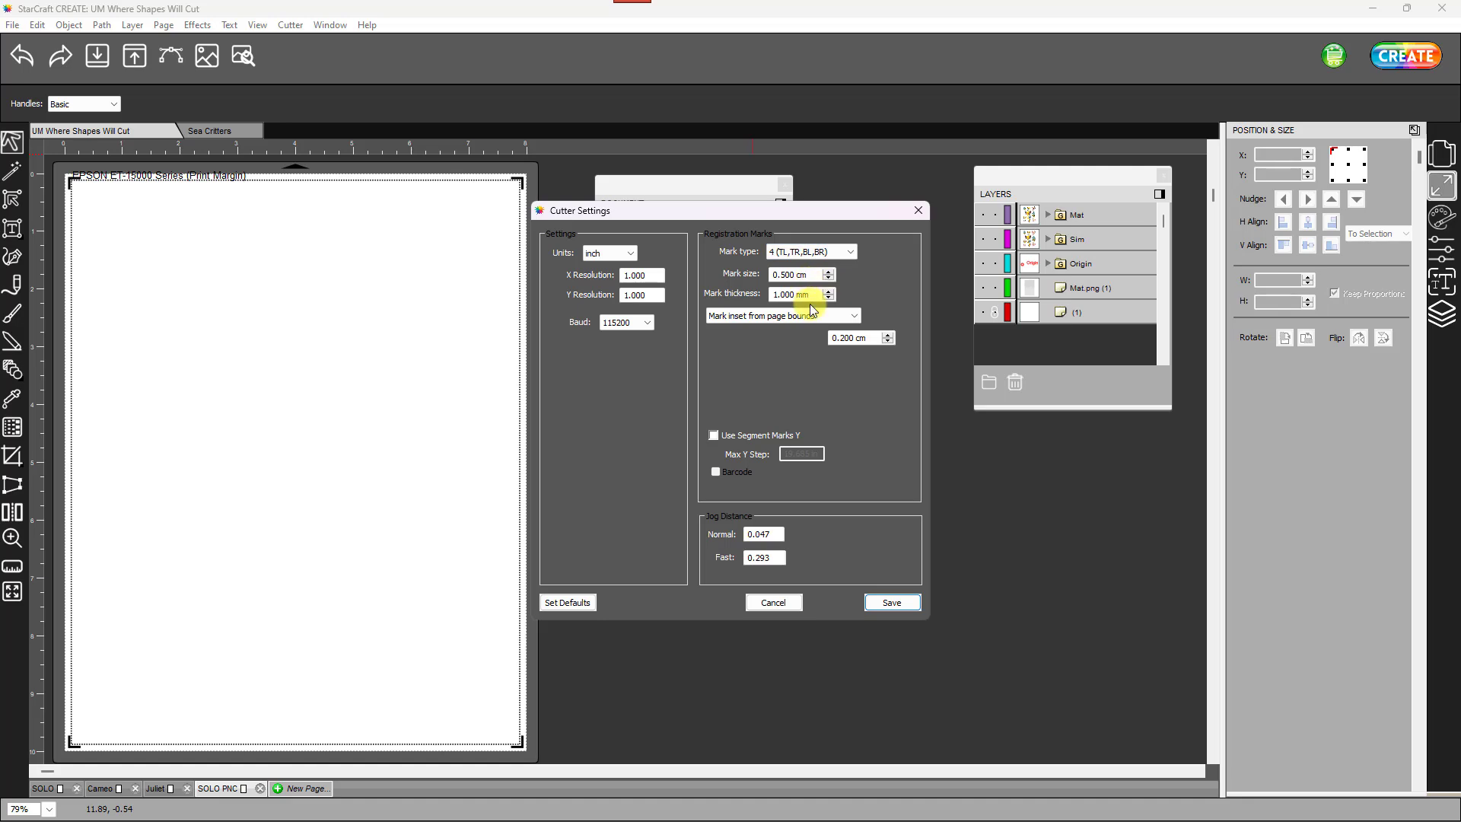
{"action": "left_click", "coordinate": [853, 315]}
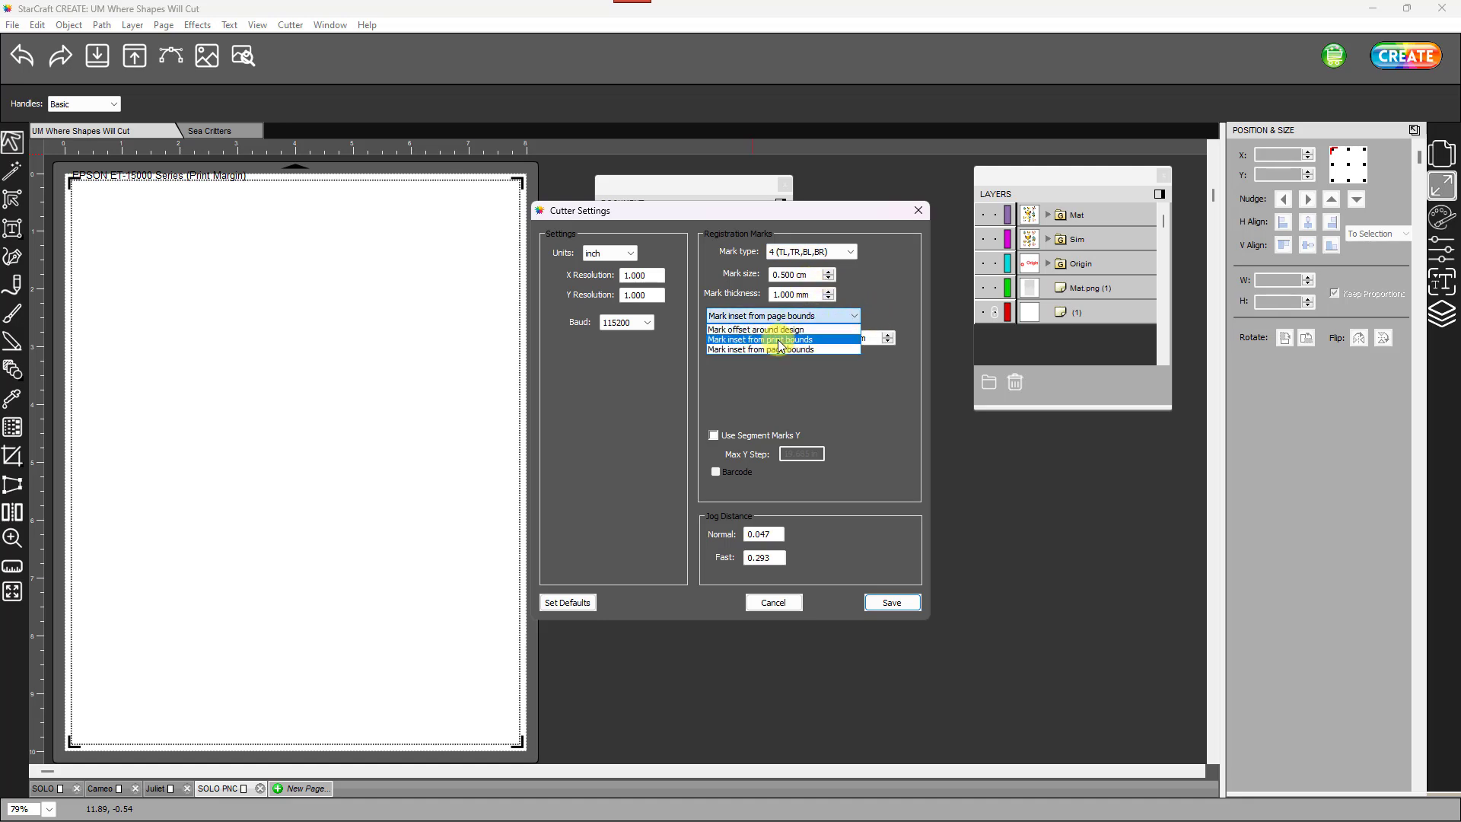
{"action": "left_click", "coordinate": [780, 339]}
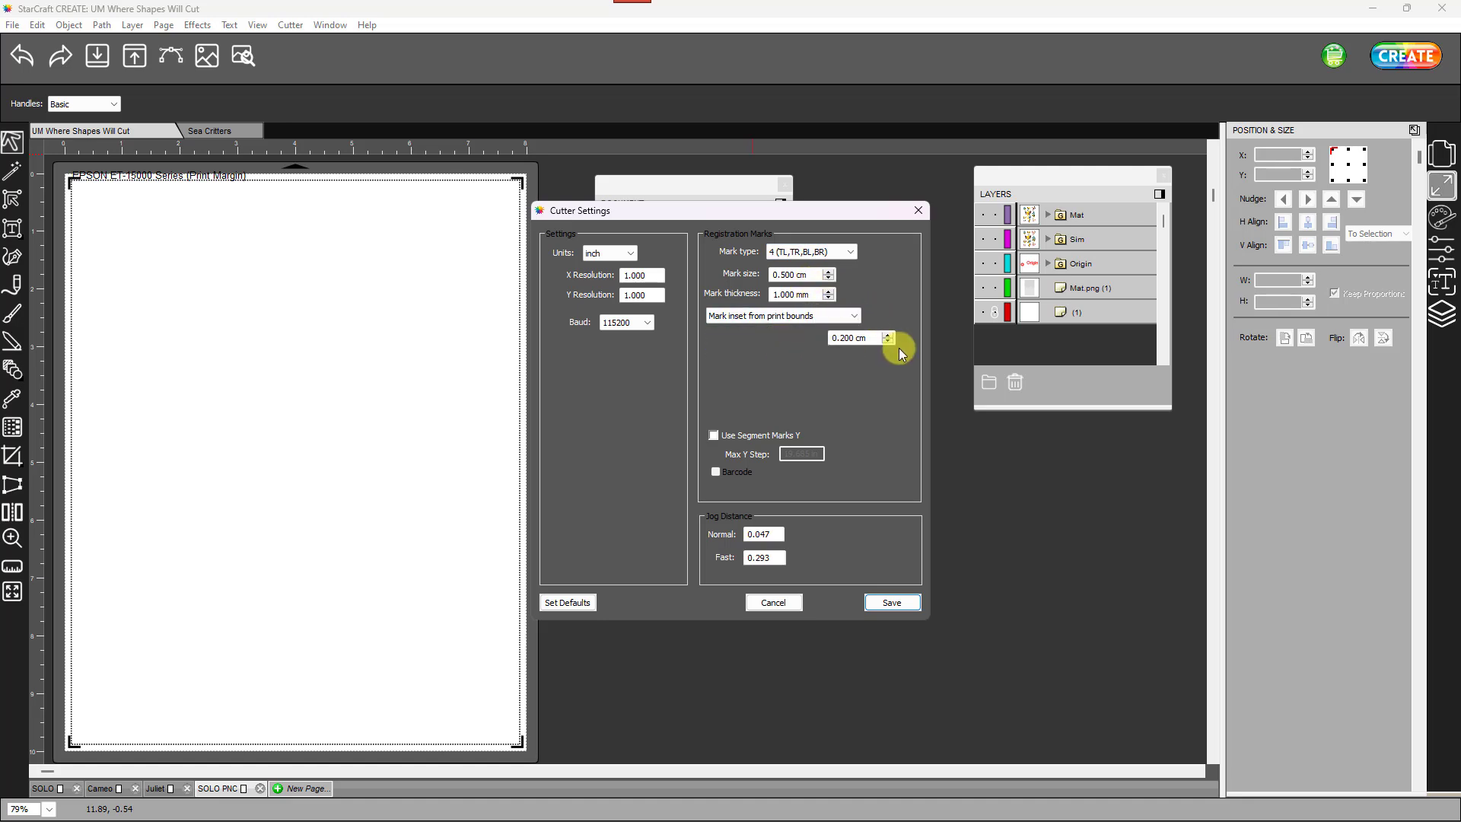
{"action": "left_click", "coordinate": [889, 599]}
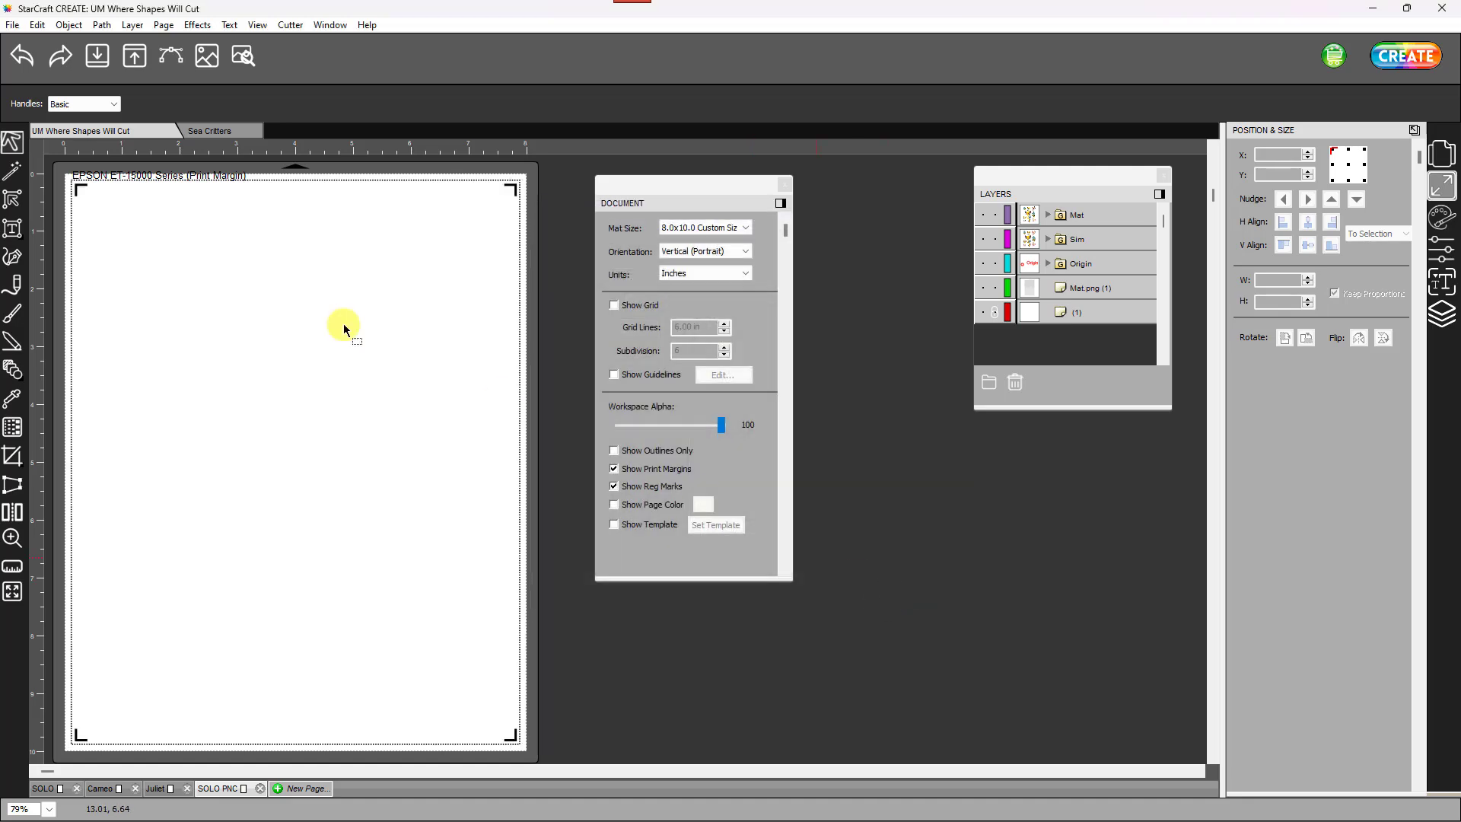
- Switch the print setup to the Canon iX6800 series printer with paper size 8"x10" 20x25cm
{"action": "left_click", "coordinate": [13, 26]}
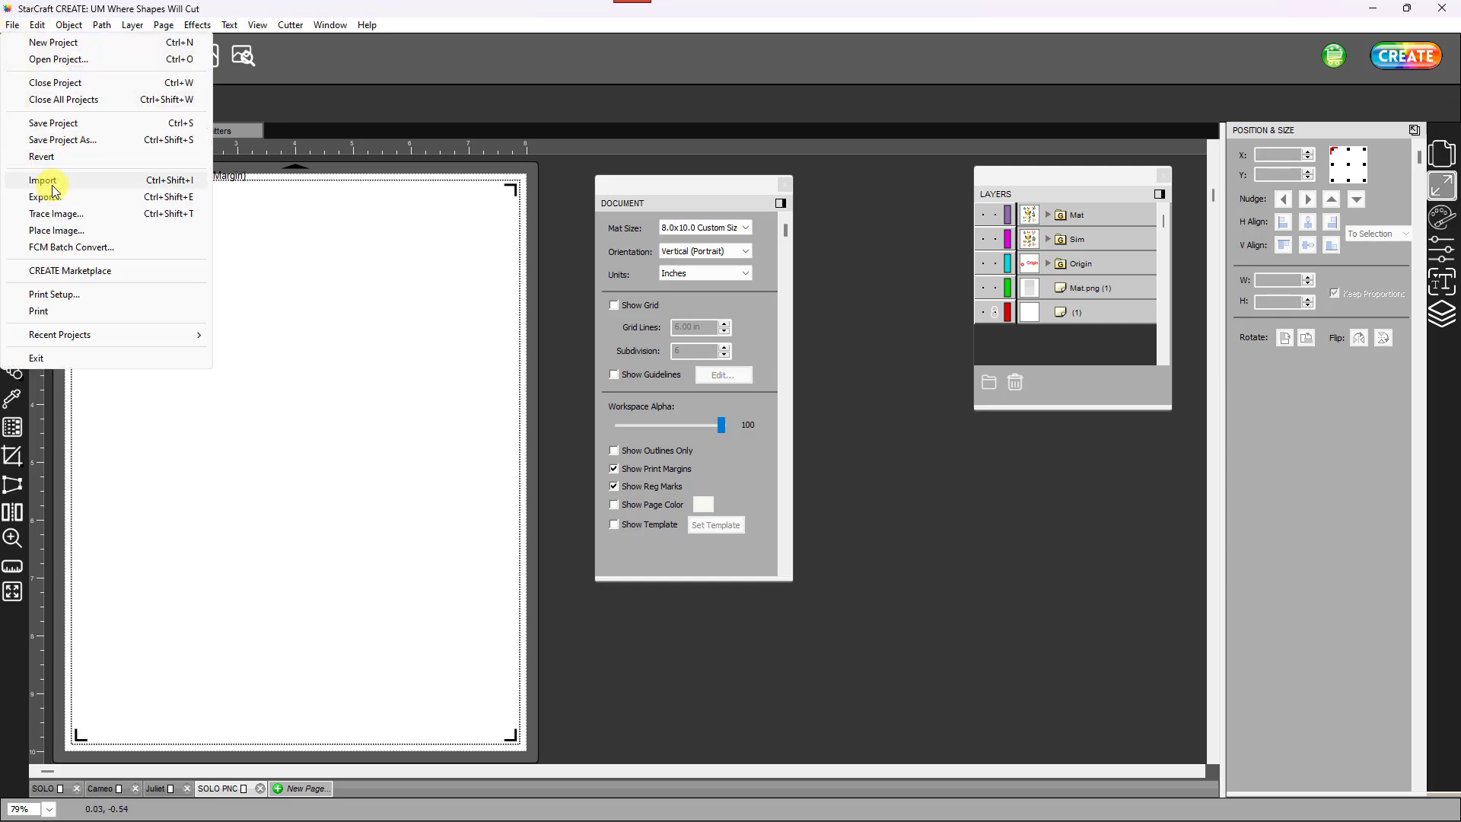
{"action": "left_click", "coordinate": [41, 297]}
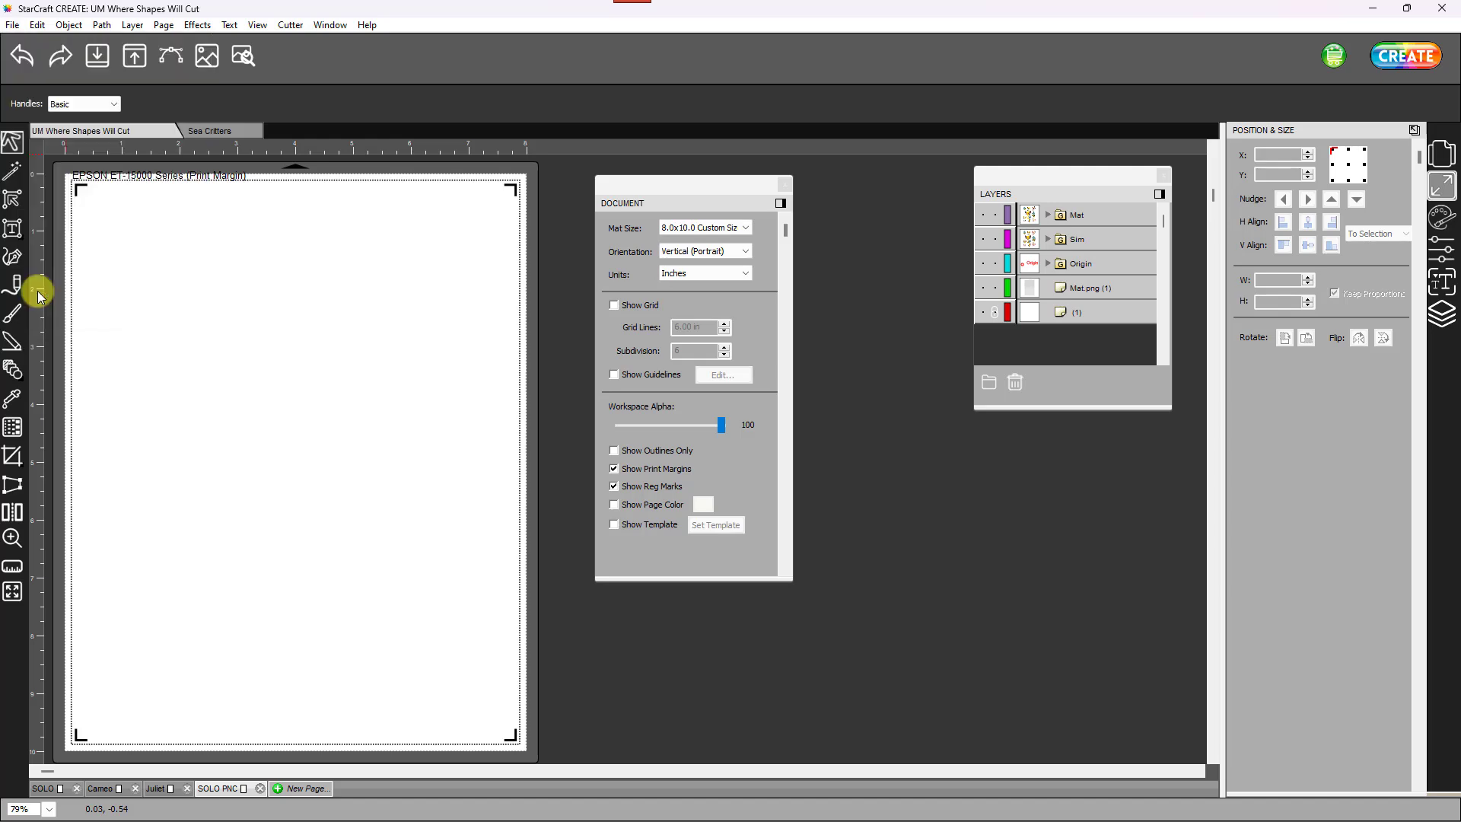
{"action": "left_click", "coordinate": [265, 123]}
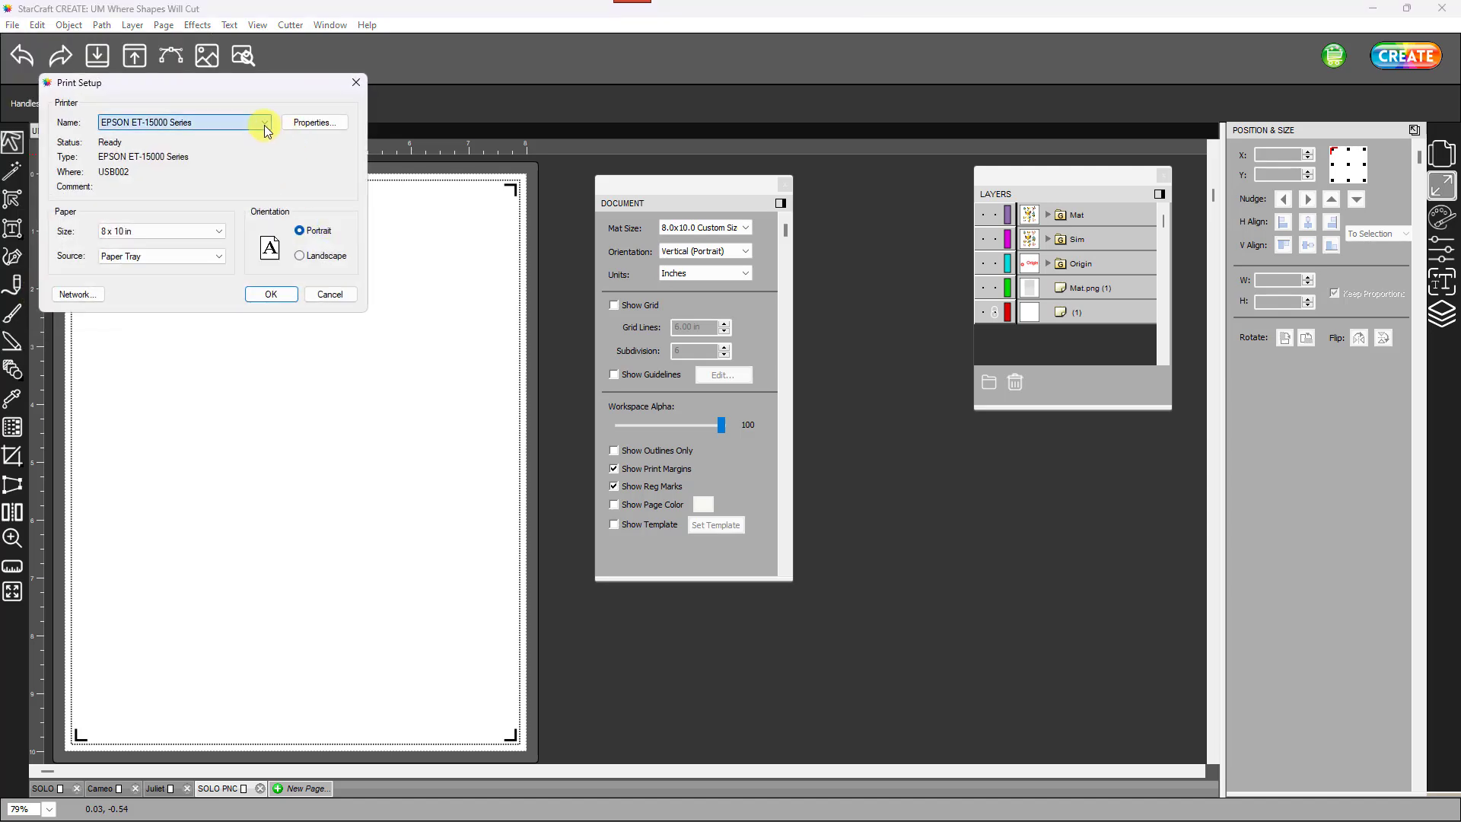
{"action": "left_click", "coordinate": [185, 137]}
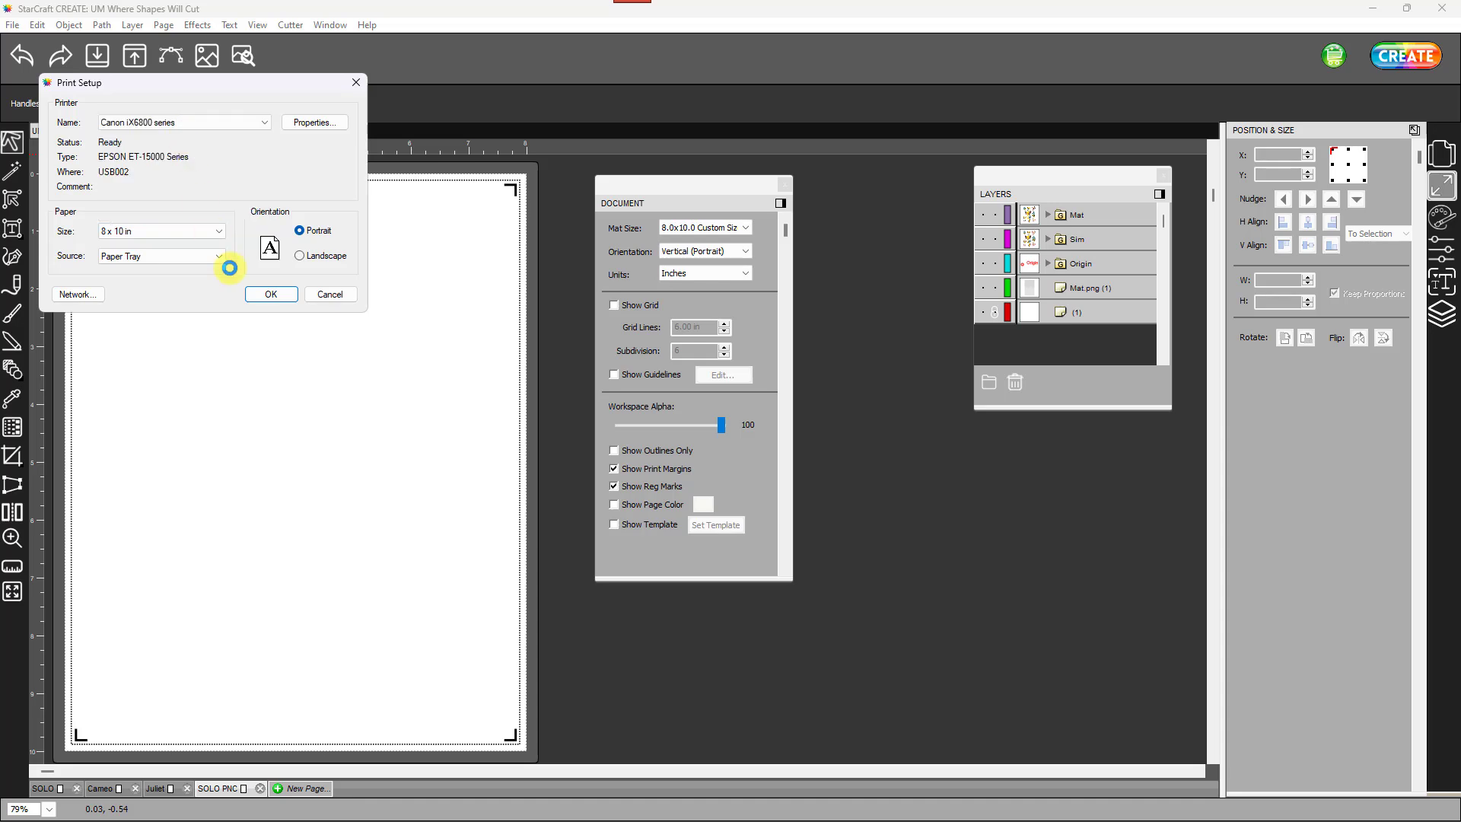
{"action": "left_click", "coordinate": [263, 297]}
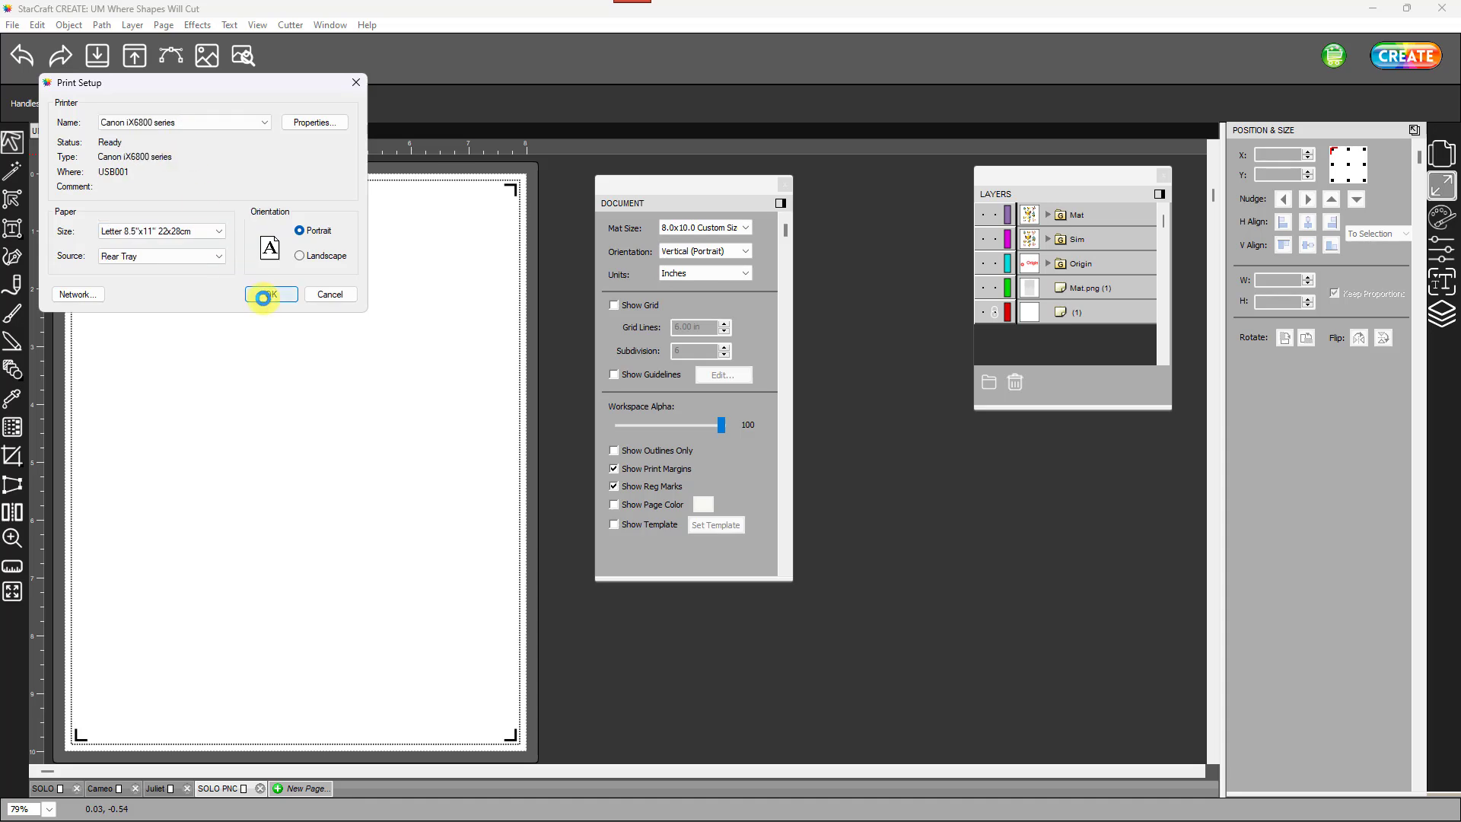
{"action": "left_click", "coordinate": [219, 232]}
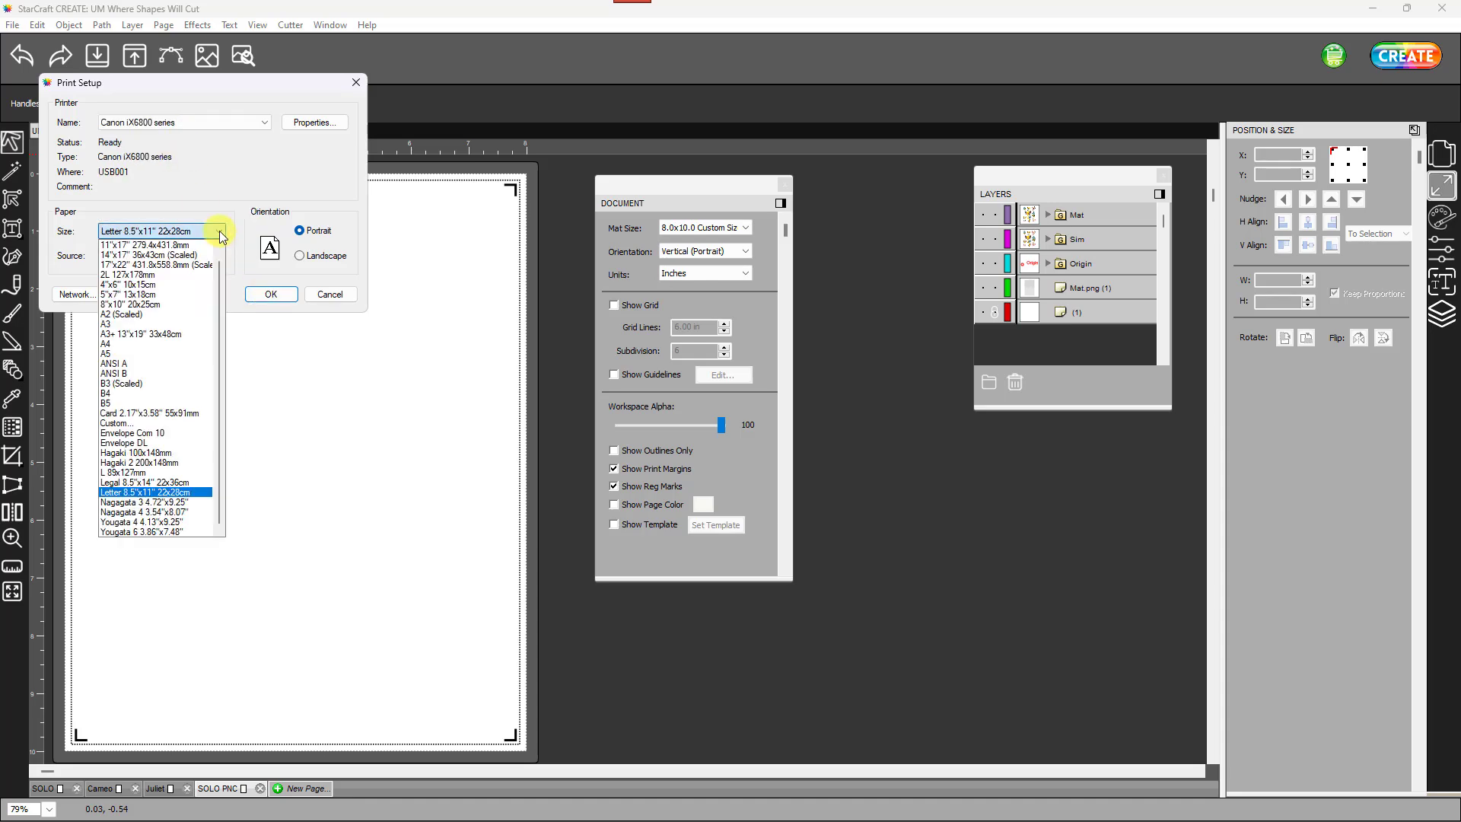
{"action": "left_click", "coordinate": [148, 305]}
{"action": "left_click", "coordinate": [271, 295]}
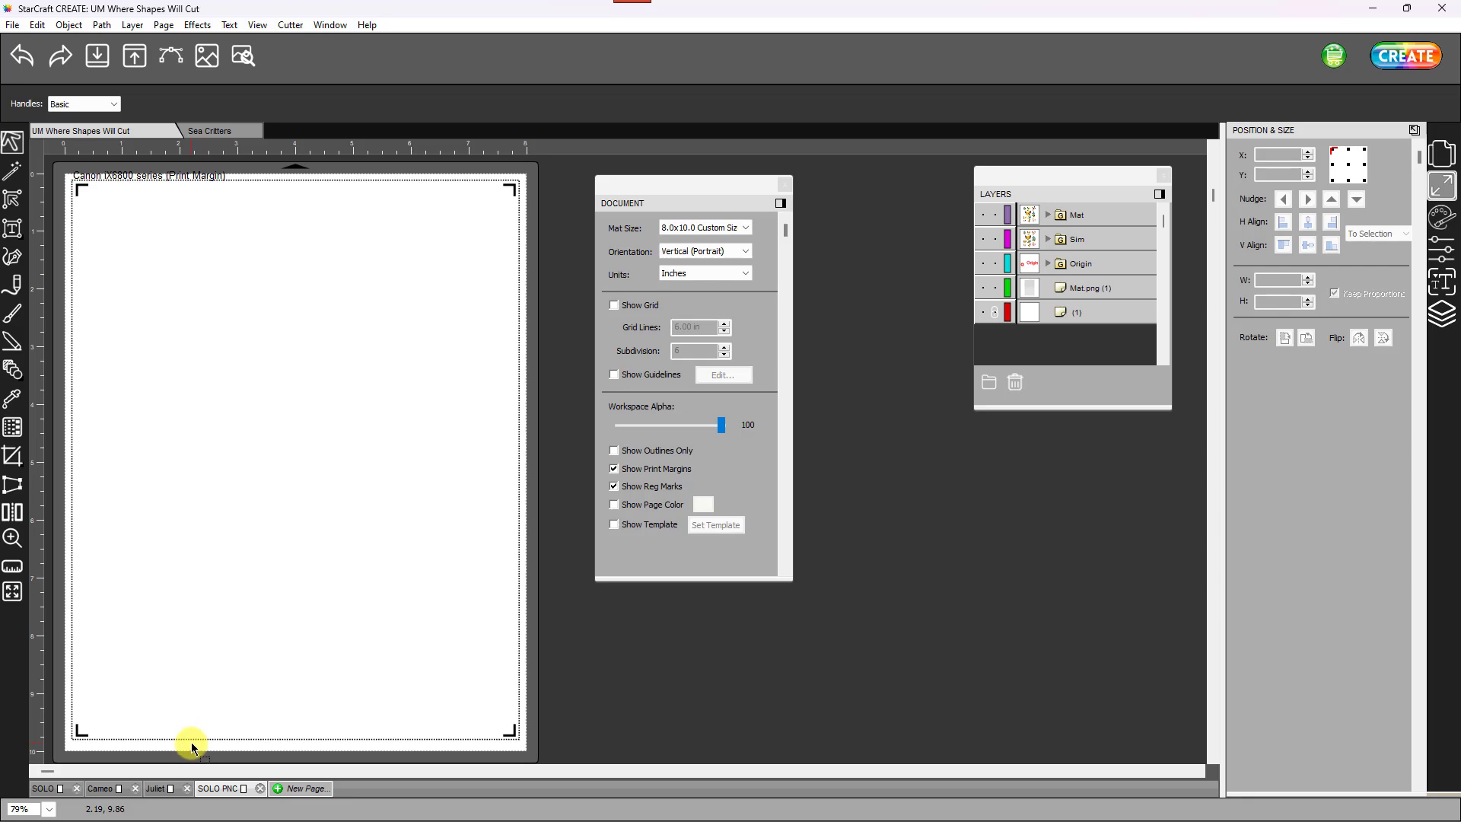
- Switch the print setup from the Canon printer to the EPSON ET-15000 Series
{"action": "left_click", "coordinate": [15, 26]}
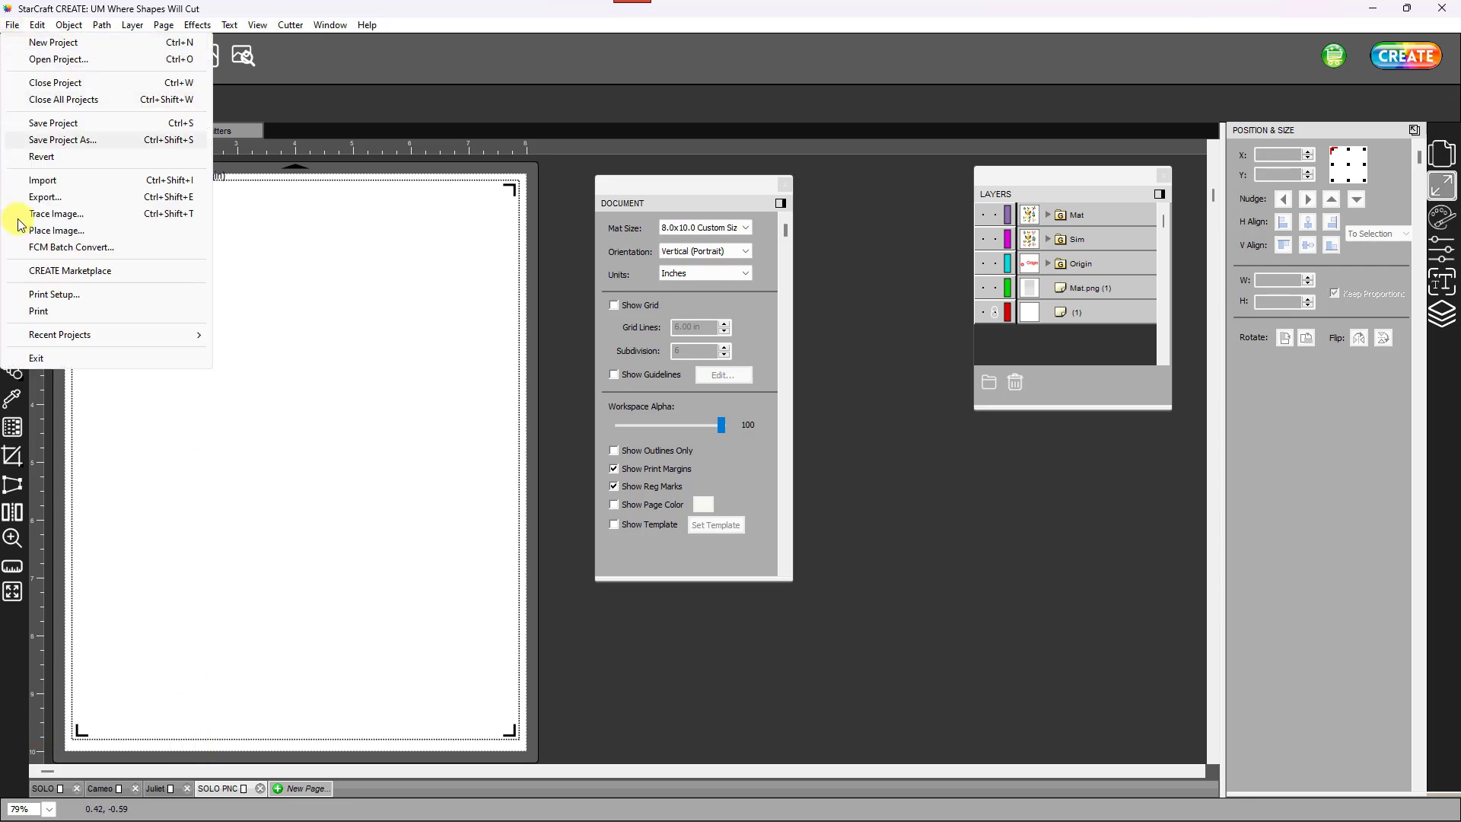
{"action": "left_click", "coordinate": [54, 295]}
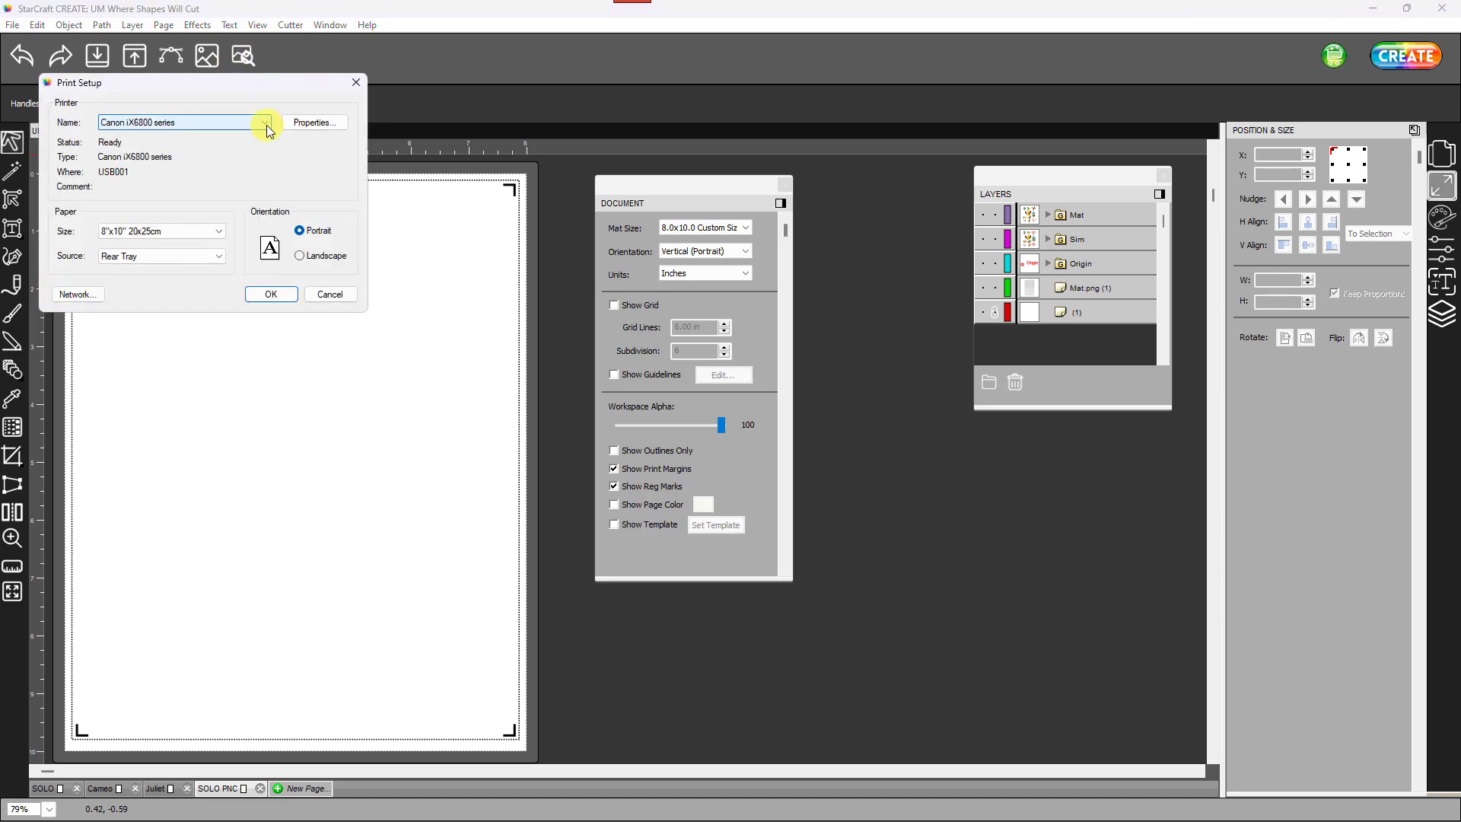
{"action": "left_click", "coordinate": [266, 124]}
{"action": "left_click", "coordinate": [123, 147]}
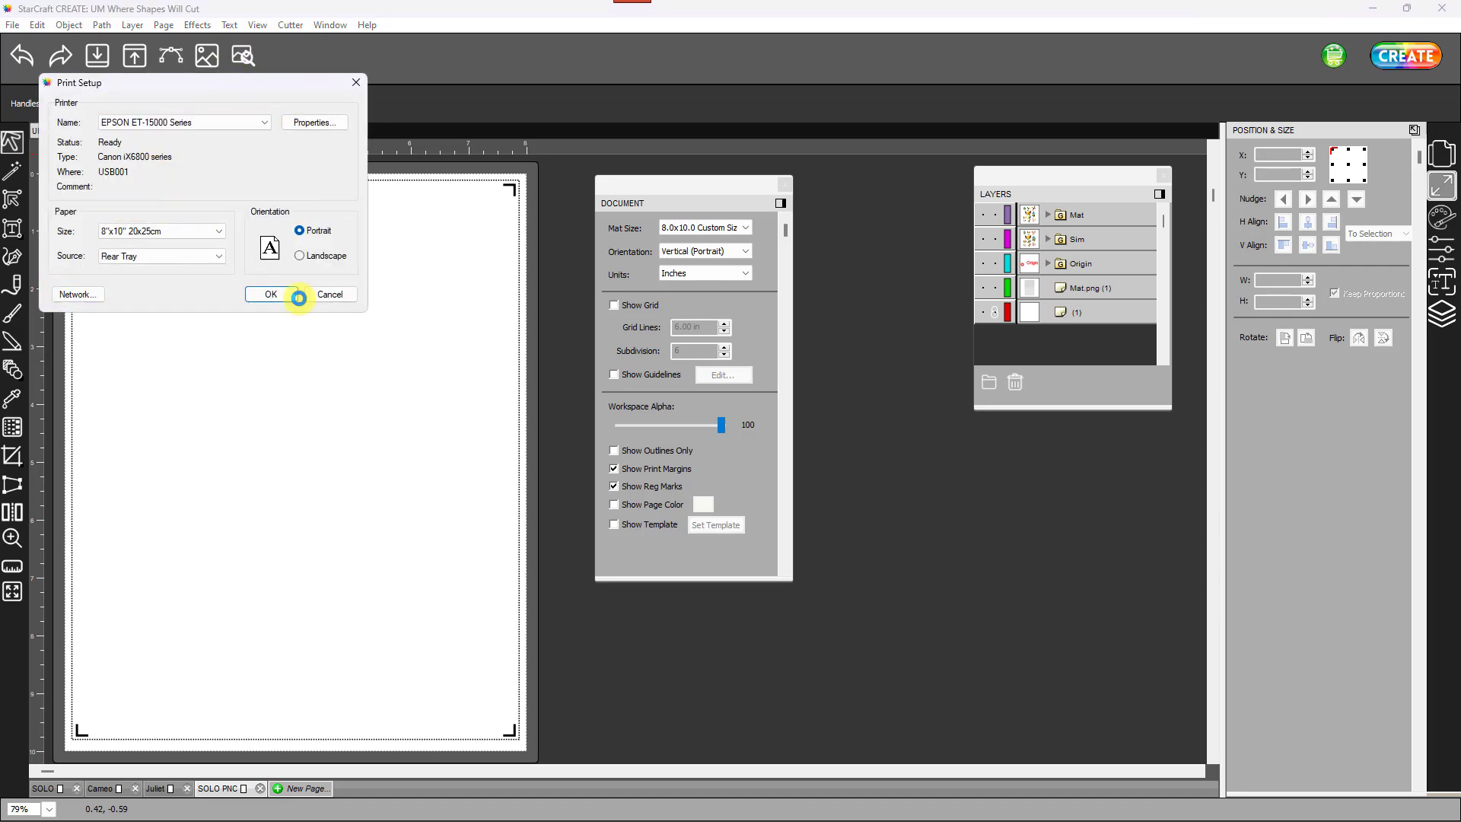
{"action": "left_click", "coordinate": [277, 298]}
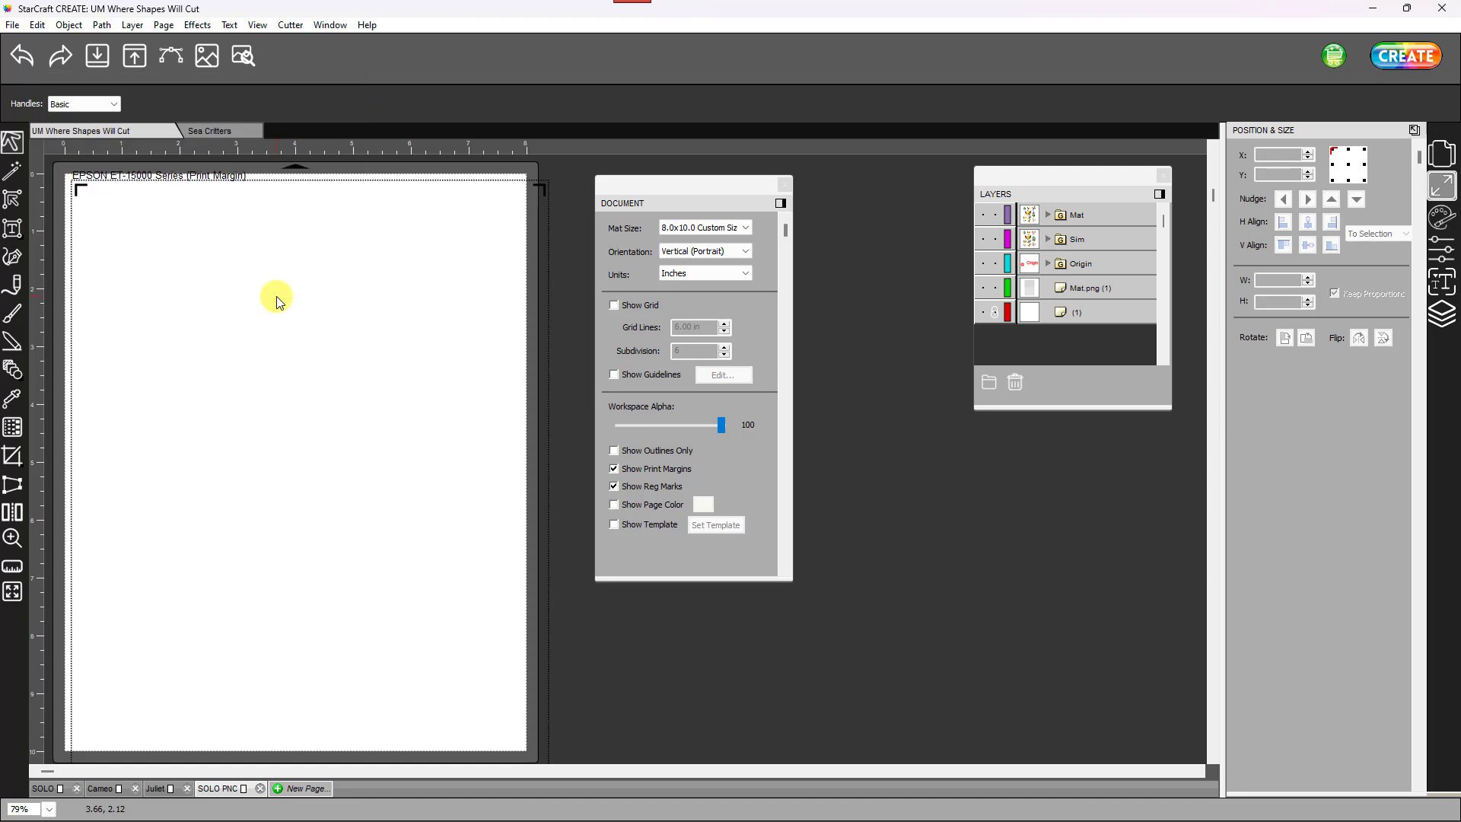
- Set the paper size to 8 x 10 in for the EPSON ET-15000 Series in the print setup
{"action": "left_click", "coordinate": [13, 25]}
{"action": "left_click", "coordinate": [56, 296]}
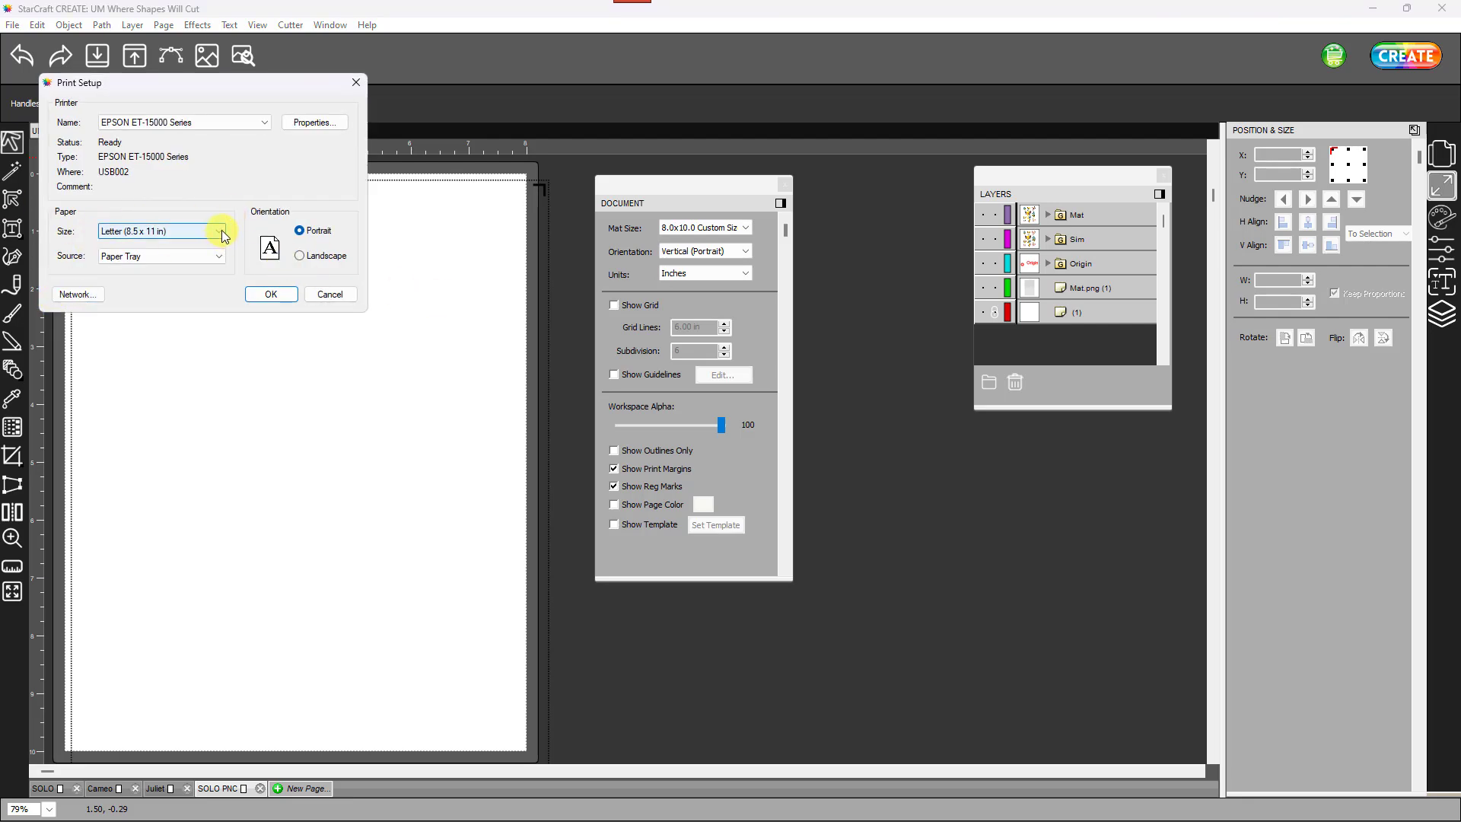
{"action": "left_click", "coordinate": [219, 231]}
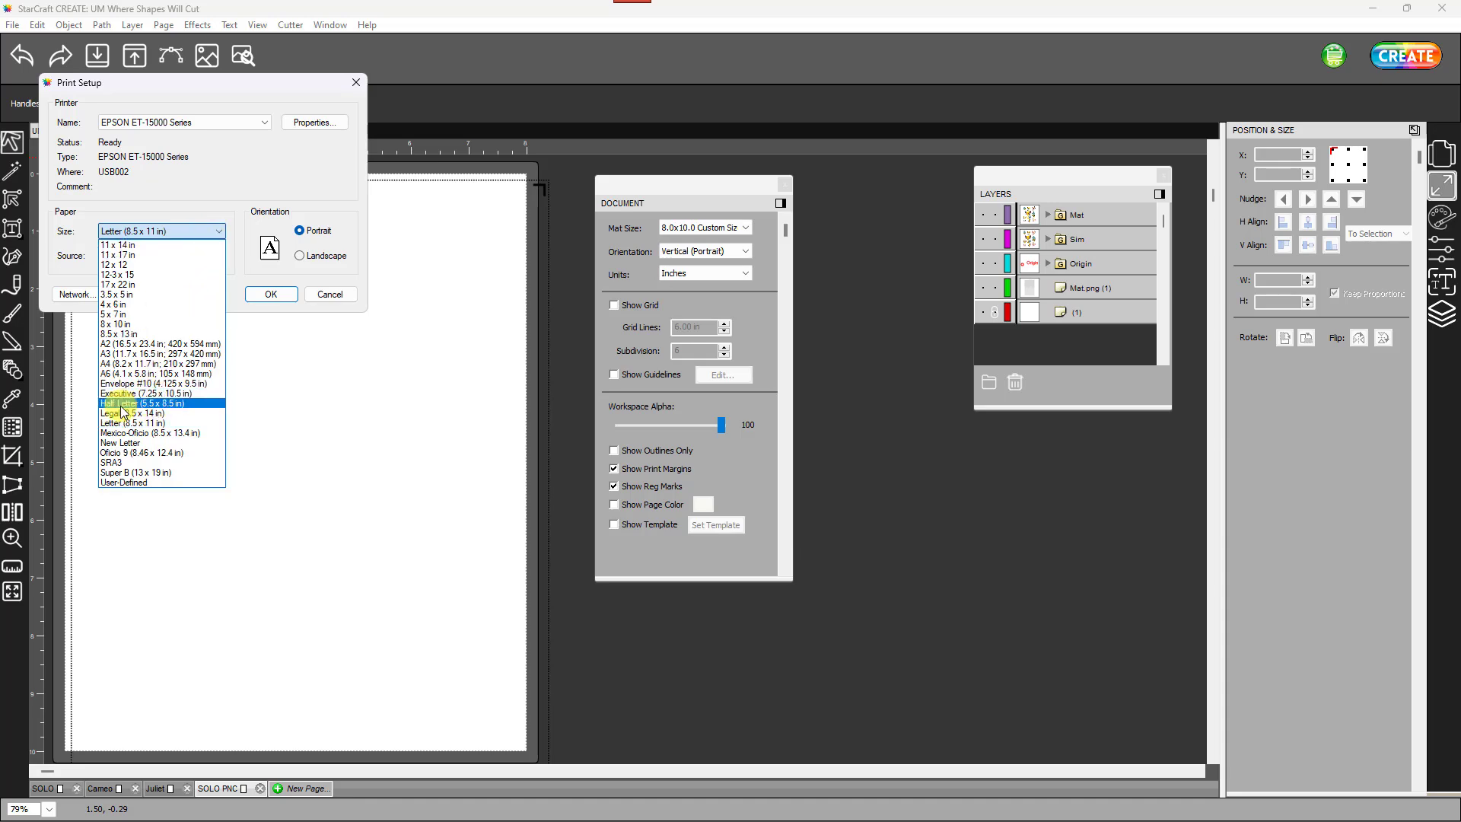
{"action": "left_click", "coordinate": [114, 324]}
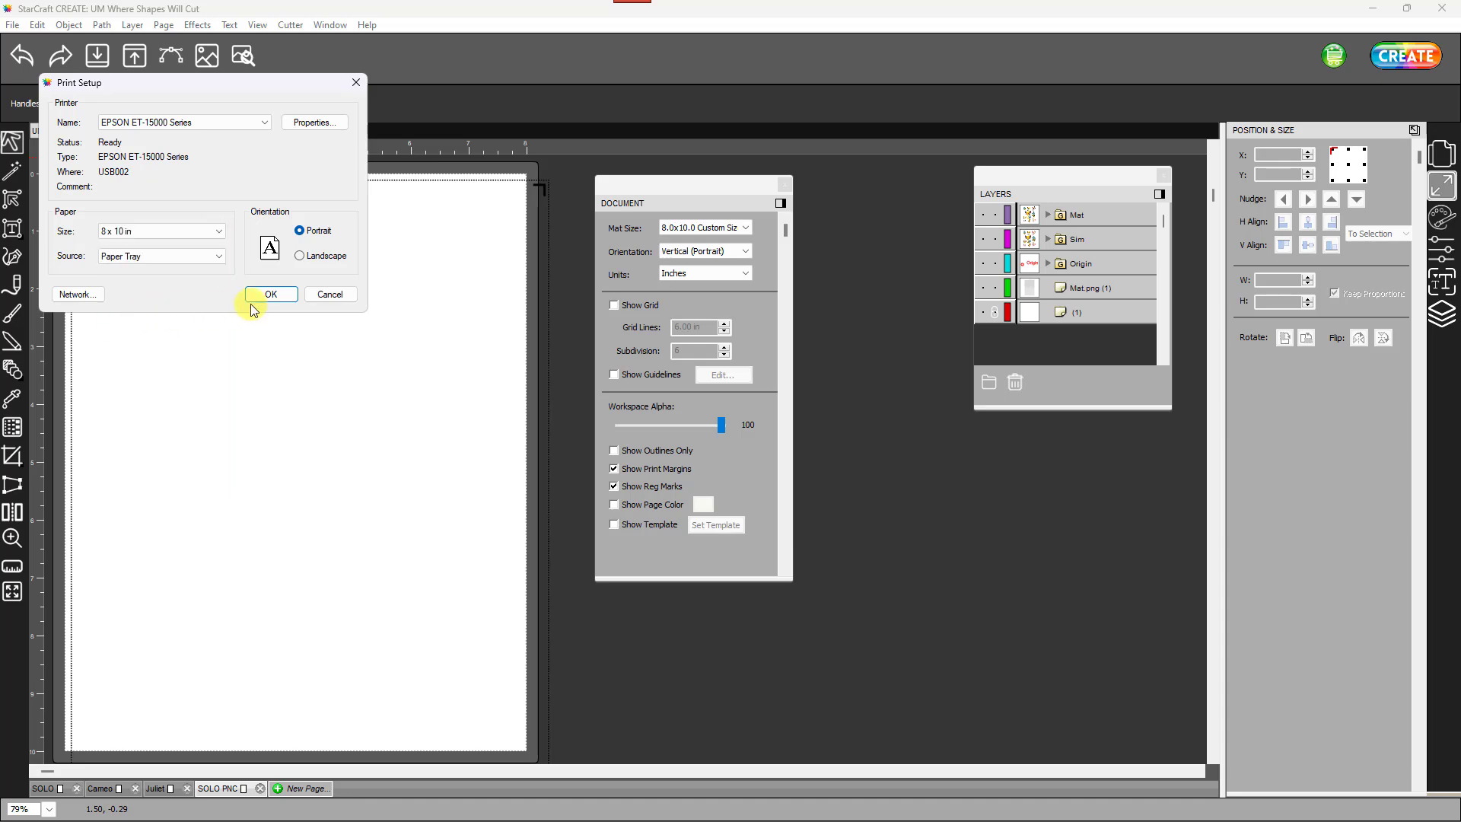
{"action": "left_click", "coordinate": [273, 294]}
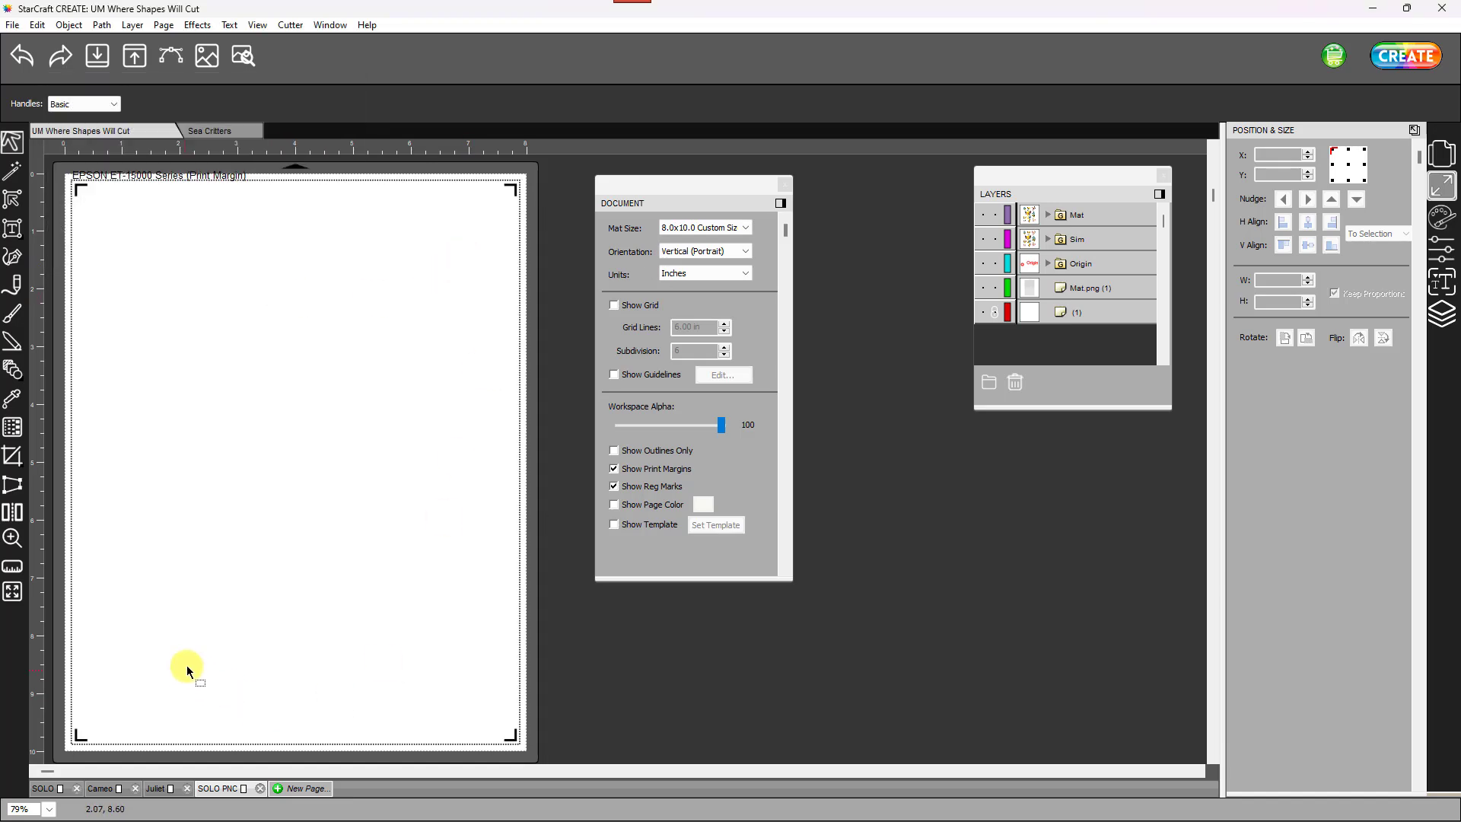
- Show the Mat, Sim and Mat.png (1) layers and close the document settings
{"action": "left_click", "coordinate": [984, 213]}
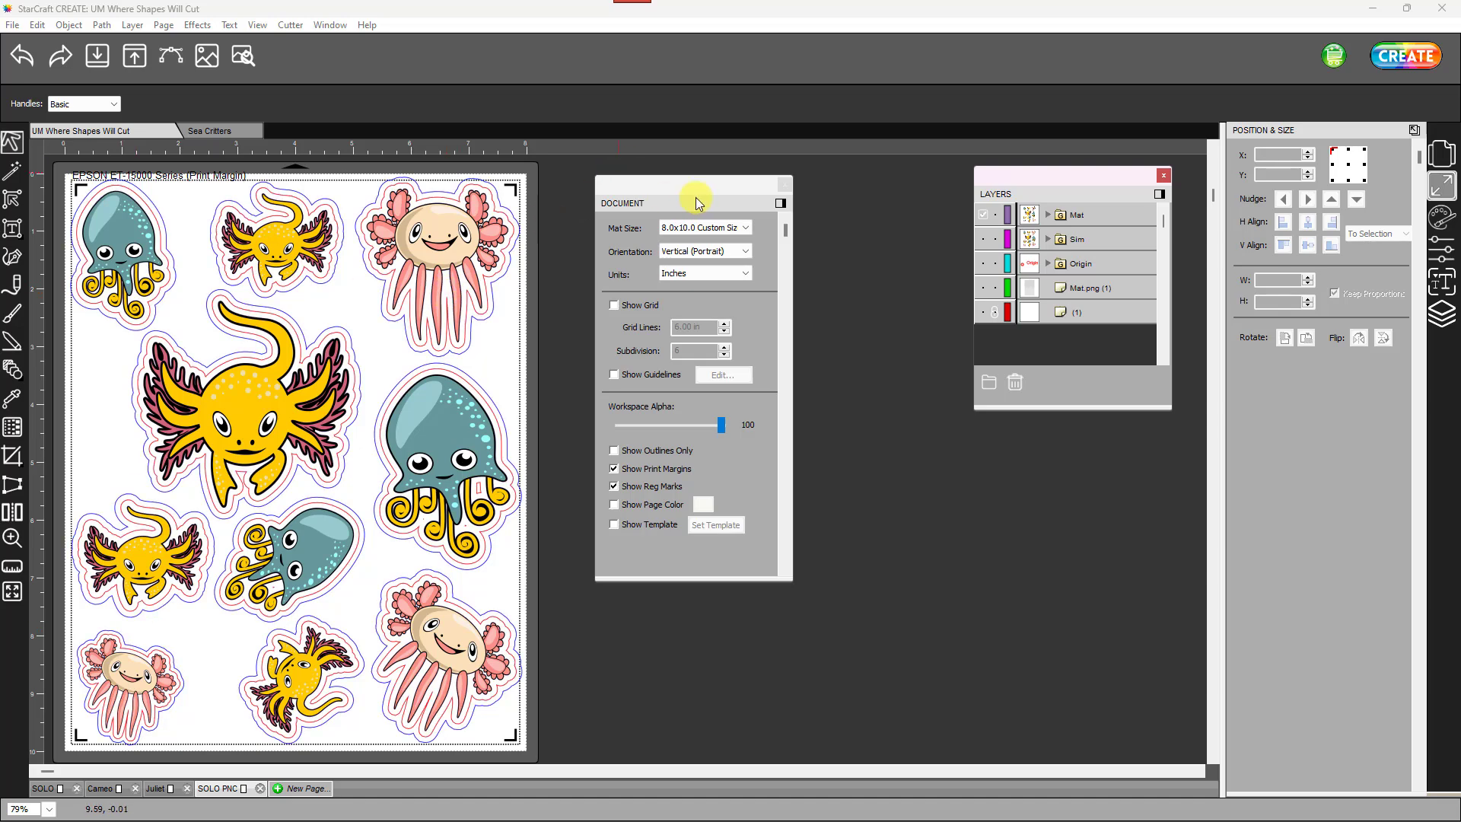
{"action": "left_click", "coordinate": [784, 185]}
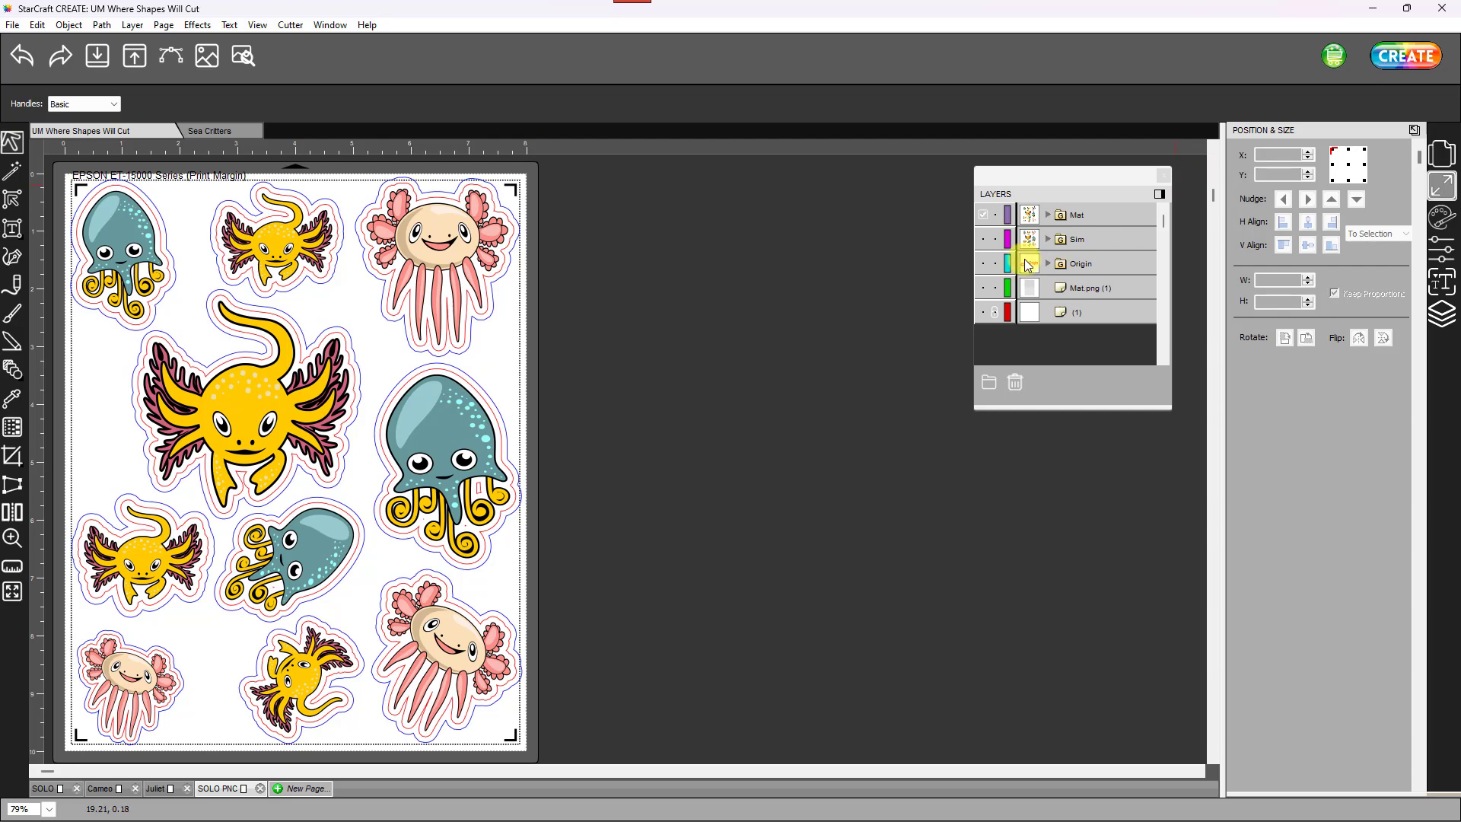
{"action": "left_click", "coordinate": [984, 239]}
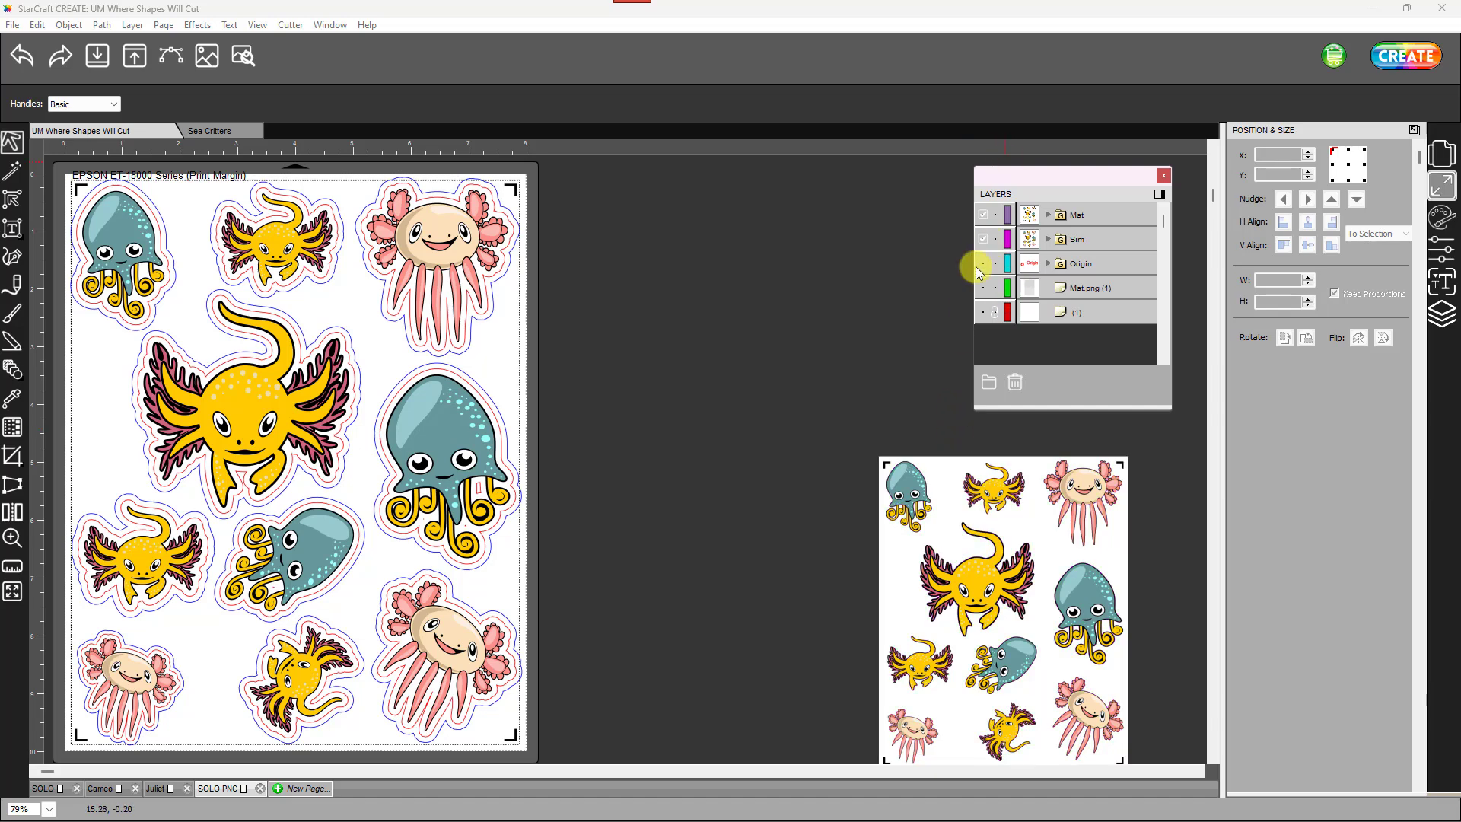
{"action": "left_click", "coordinate": [982, 287]}
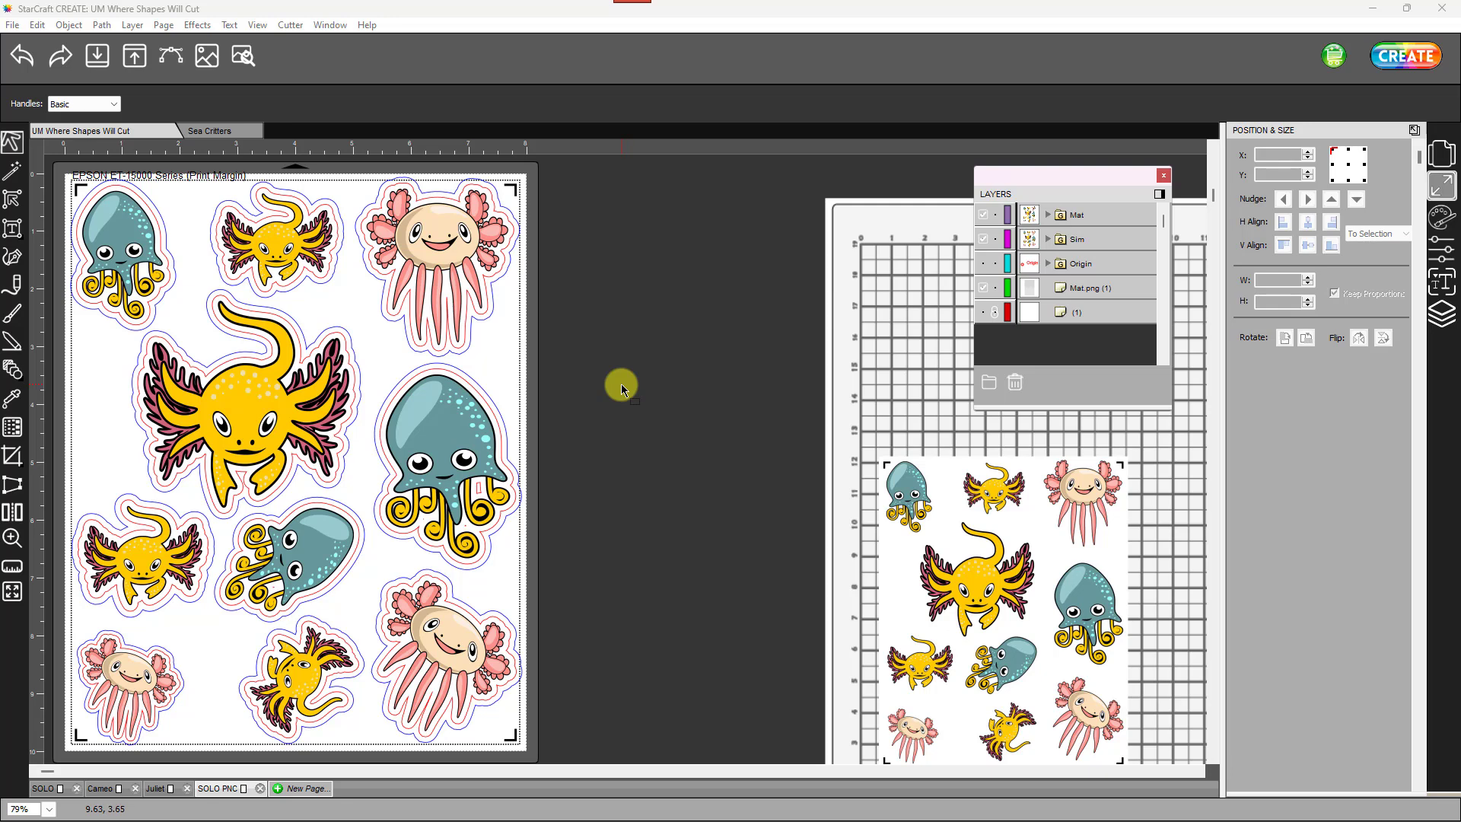
- Move the cutting mat picture together with the simulated print sheet so they sit directly beside the page
{"action": "scroll", "coordinate": [621, 384], "scroll_direction": "down", "scroll_amount": 2}
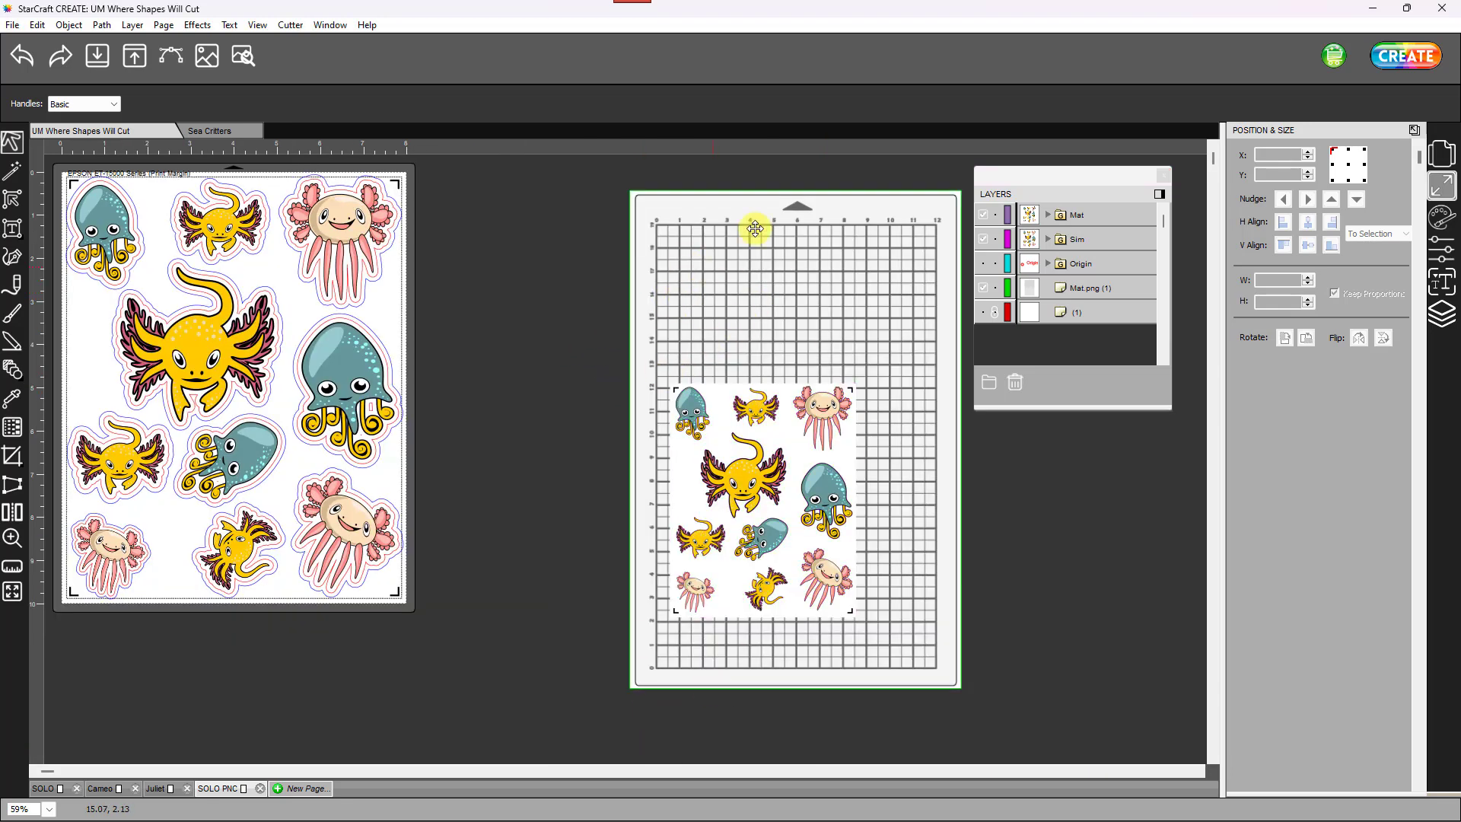
{"action": "left_click_drag", "start_coordinate": [545, 170], "coordinate": [1080, 743]}
{"action": "left_click_drag", "start_coordinate": [911, 315], "coordinate": [533, 365]}
{"action": "scroll", "coordinate": [532, 365], "scroll_direction": "up", "scroll_amount": 1}
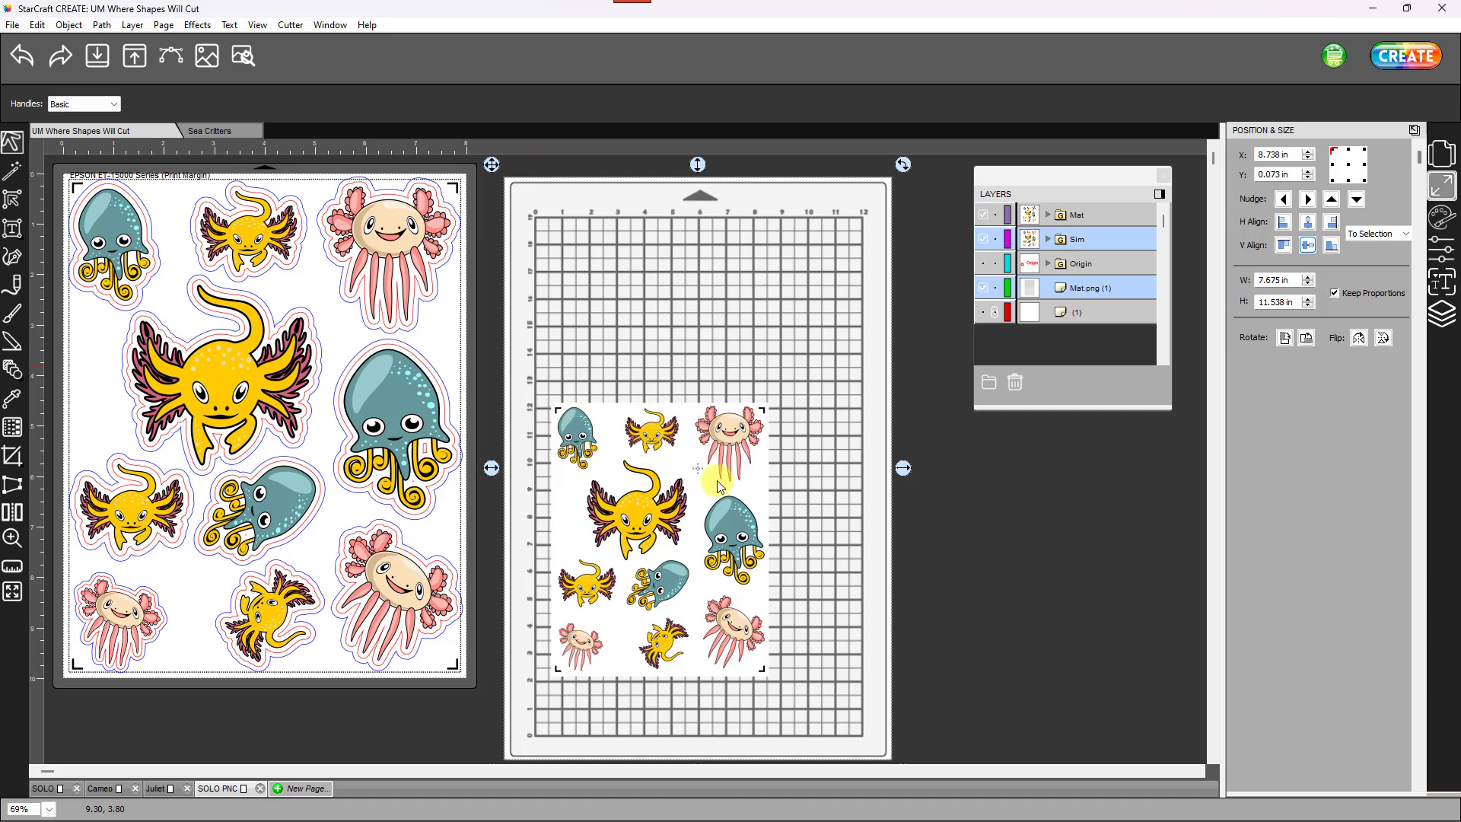
- Move only the simulated print sheet to the lower-right corner of the mat grid, at about X 11.3 in, Y 5.5 in
{"action": "left_click", "coordinate": [1099, 551]}
{"action": "left_click", "coordinate": [673, 515]}
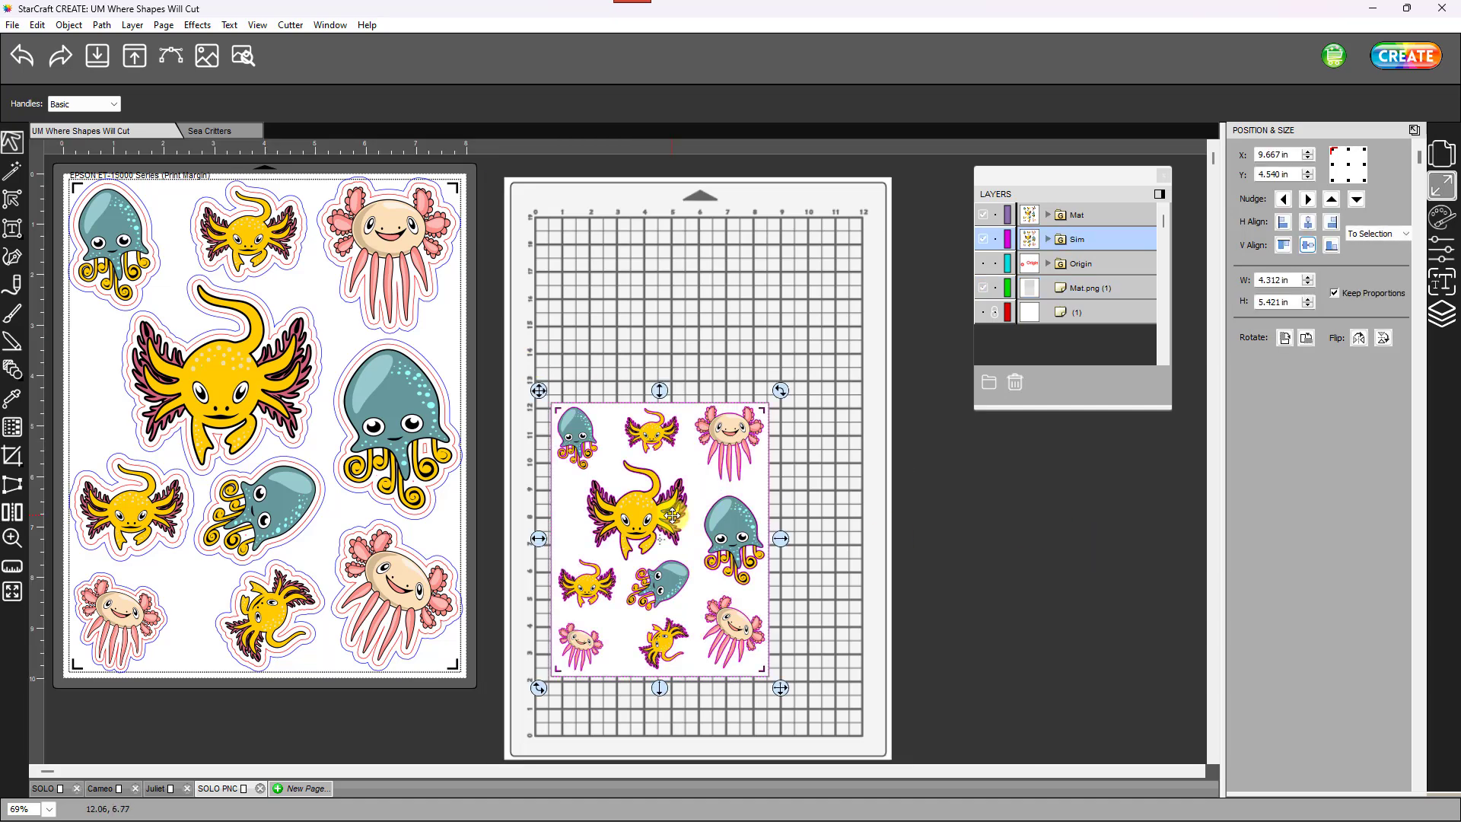
{"action": "left_click_drag", "start_coordinate": [660, 503], "coordinate": [710, 590]}
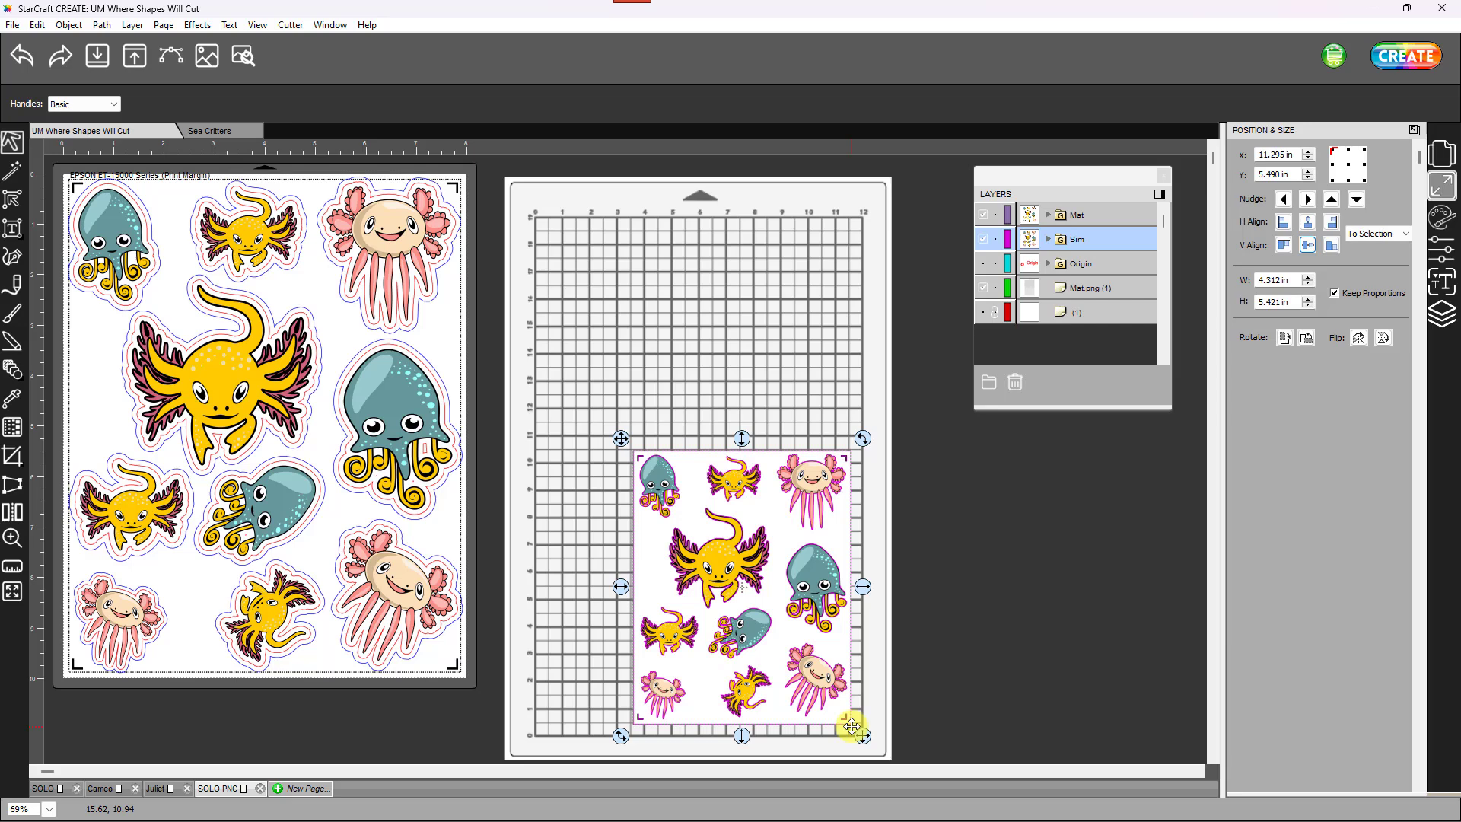
- Show the Origin marker on the simulated sheet's lower-right registration mark and bring its layer to the top of the layer order
{"action": "left_click", "coordinate": [985, 266]}
{"action": "left_click_drag", "start_coordinate": [1162, 646], "coordinate": [841, 716]}
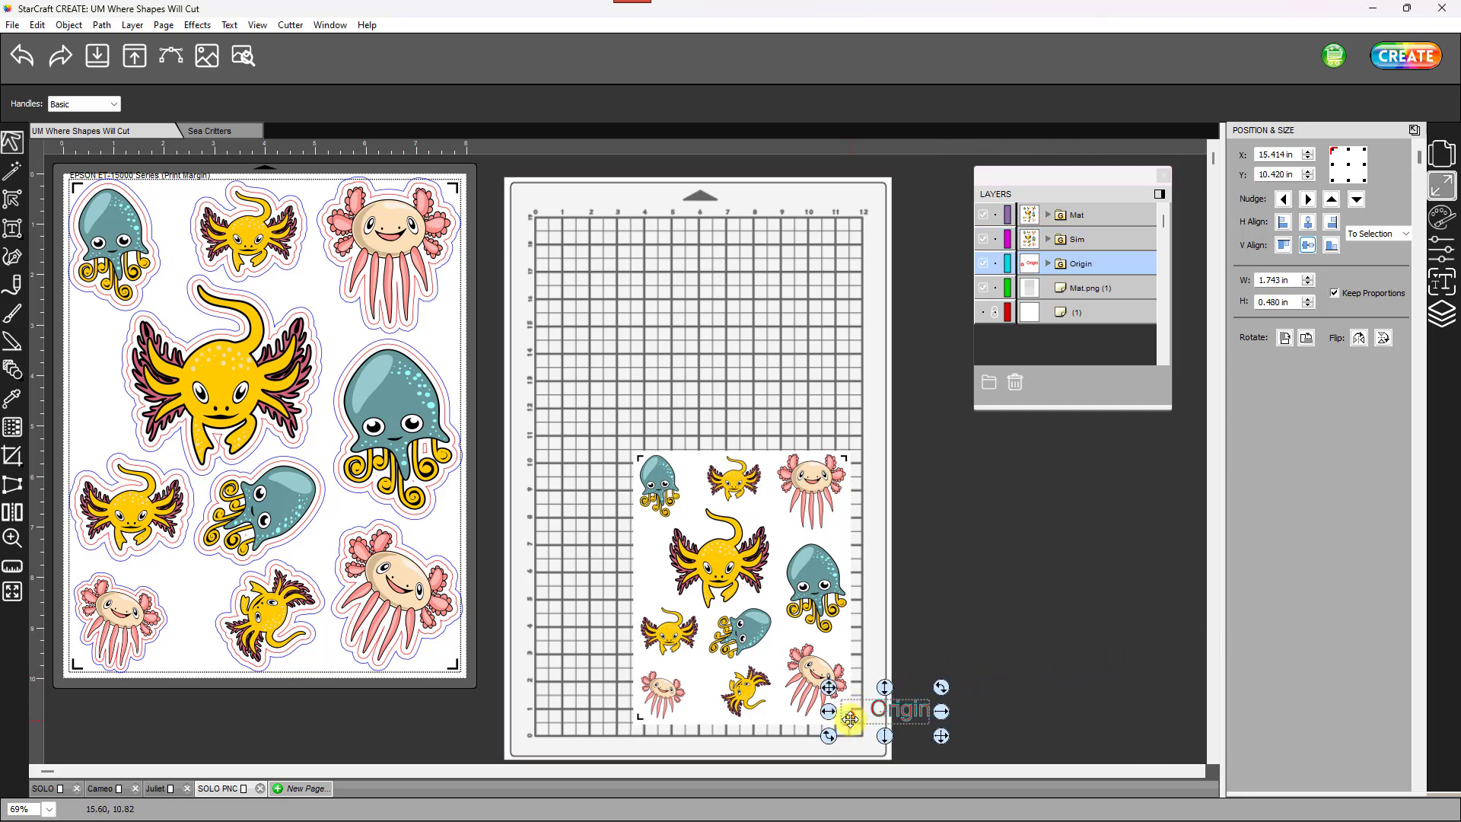
{"action": "left_click", "coordinate": [1048, 264]}
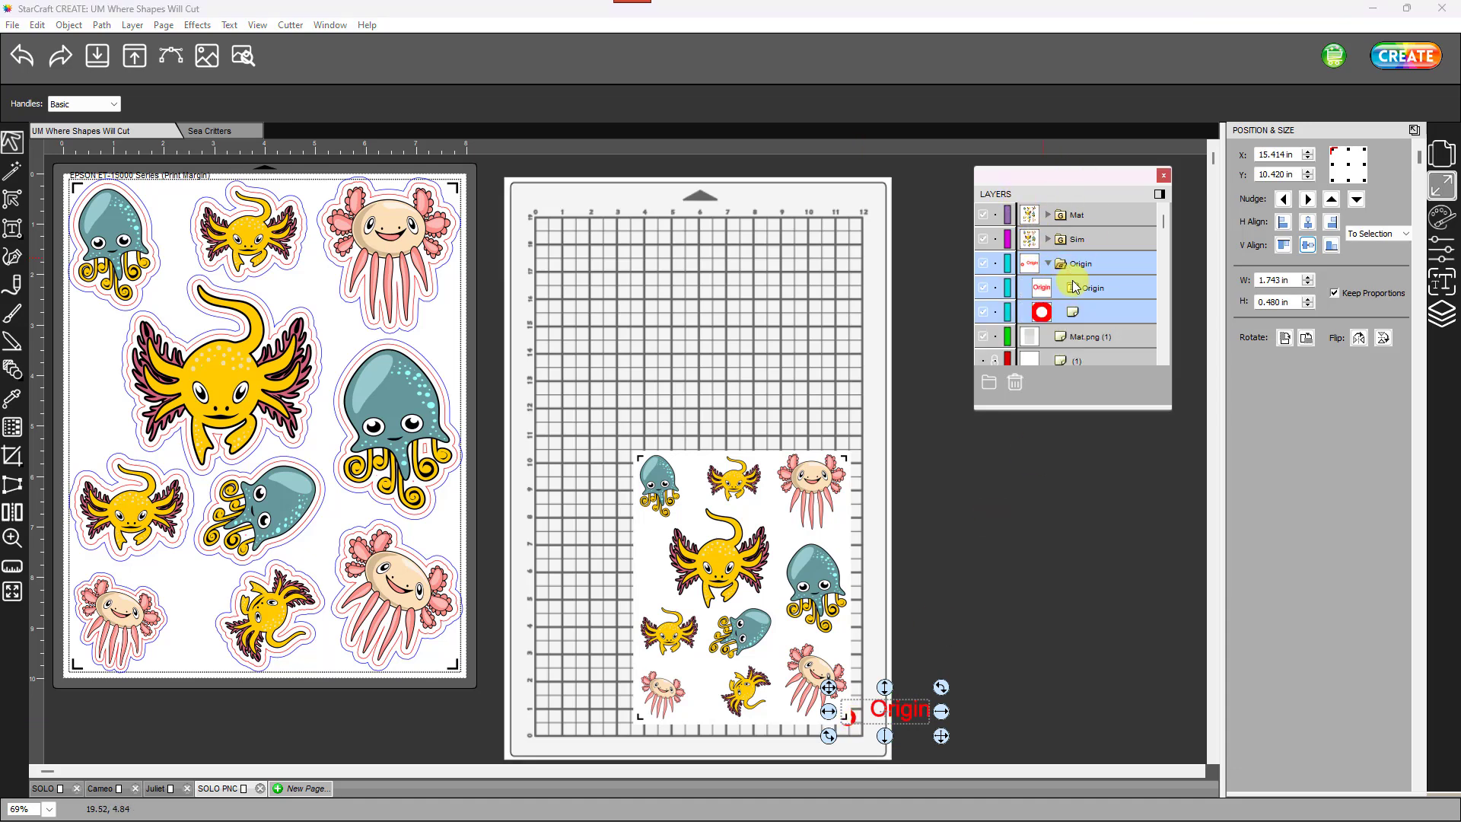
{"action": "left_click_drag", "start_coordinate": [1077, 268], "coordinate": [859, 722]}
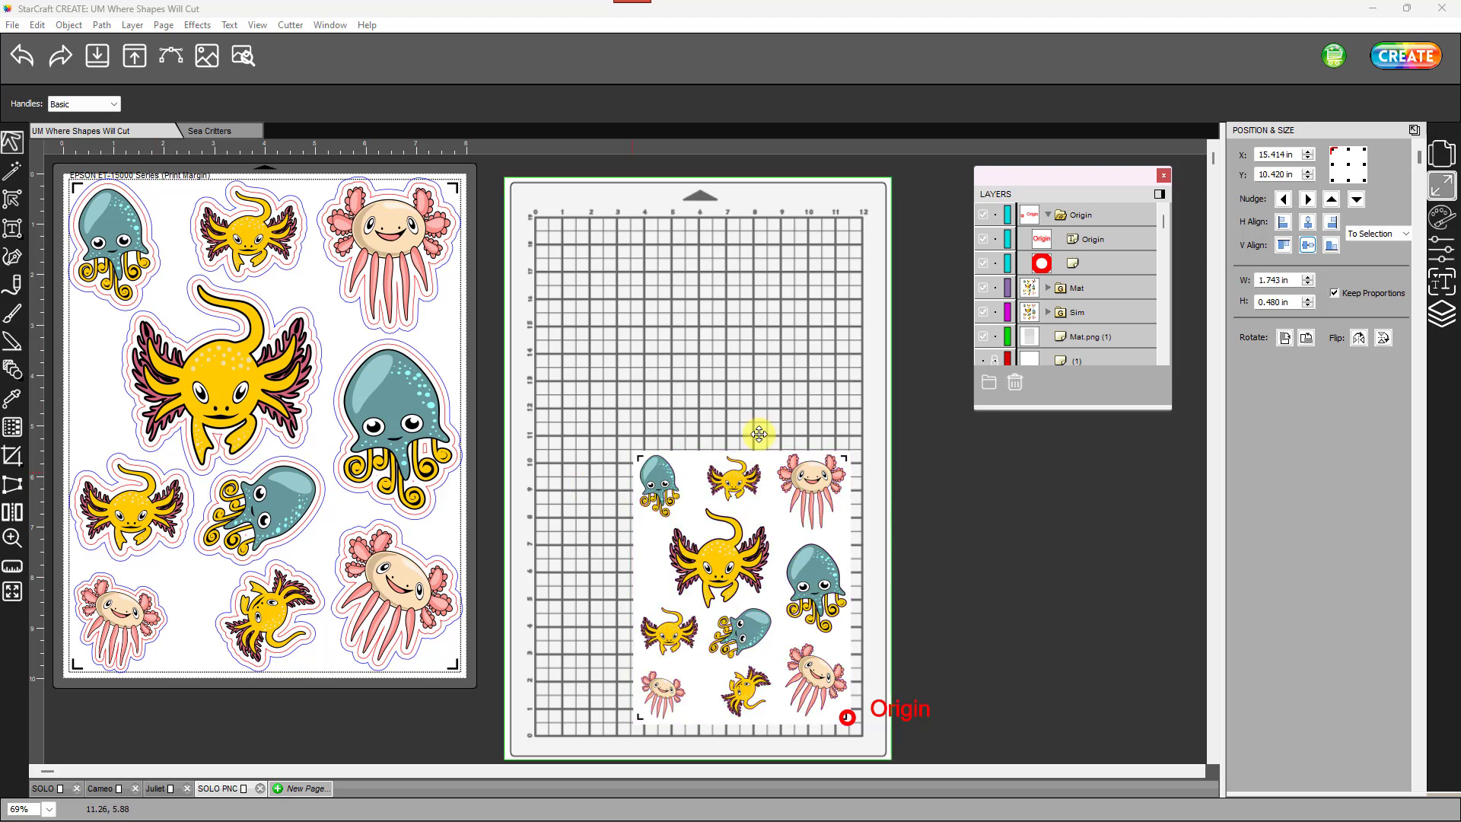
- Reopen the document settings and place their window beside the mat, clear of the artwork
{"action": "left_click", "coordinate": [1451, 158]}
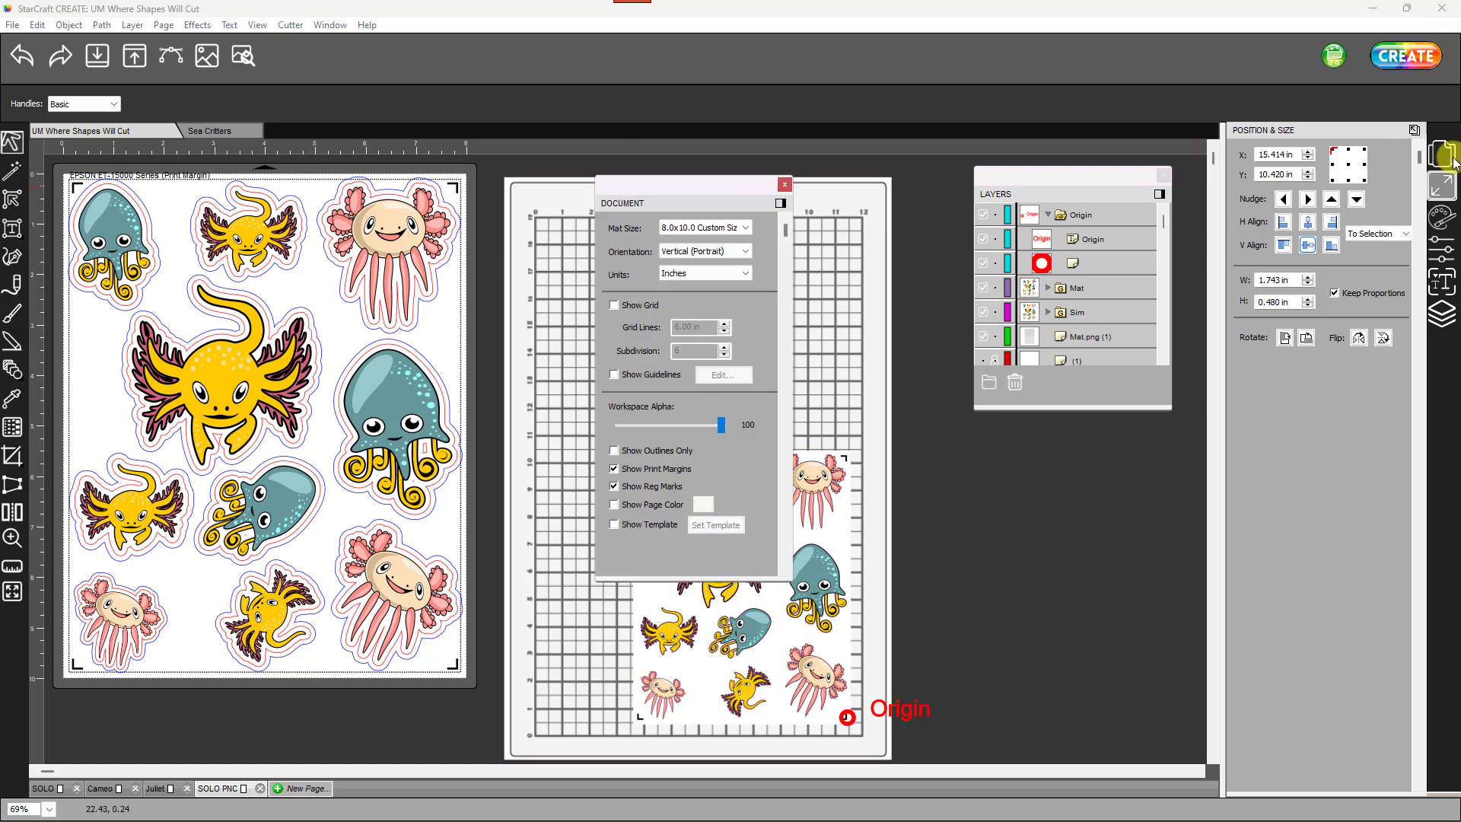
{"action": "left_click_drag", "start_coordinate": [674, 189], "coordinate": [1057, 329]}
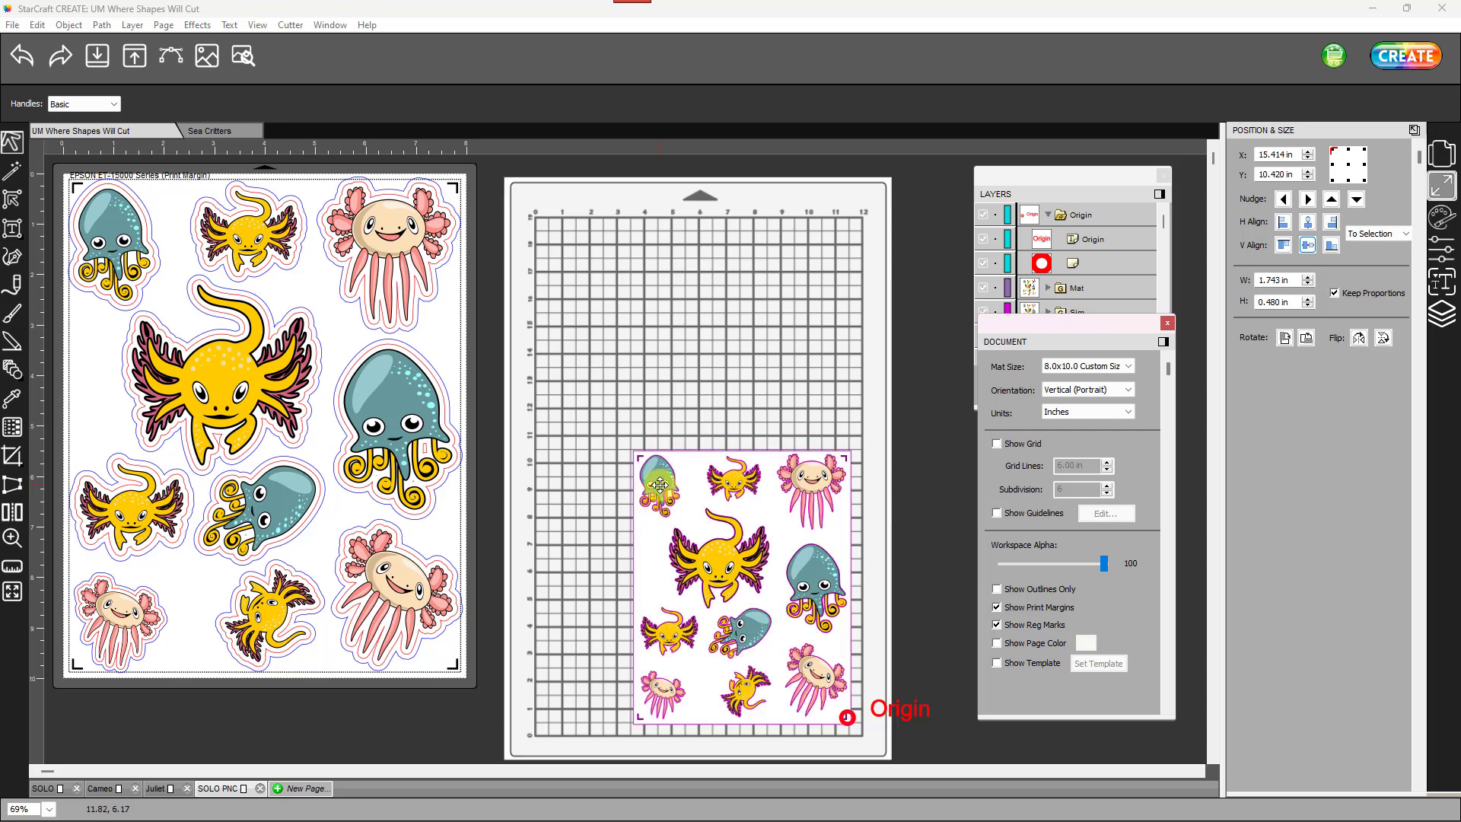
{"action": "left_click", "coordinate": [724, 222]}
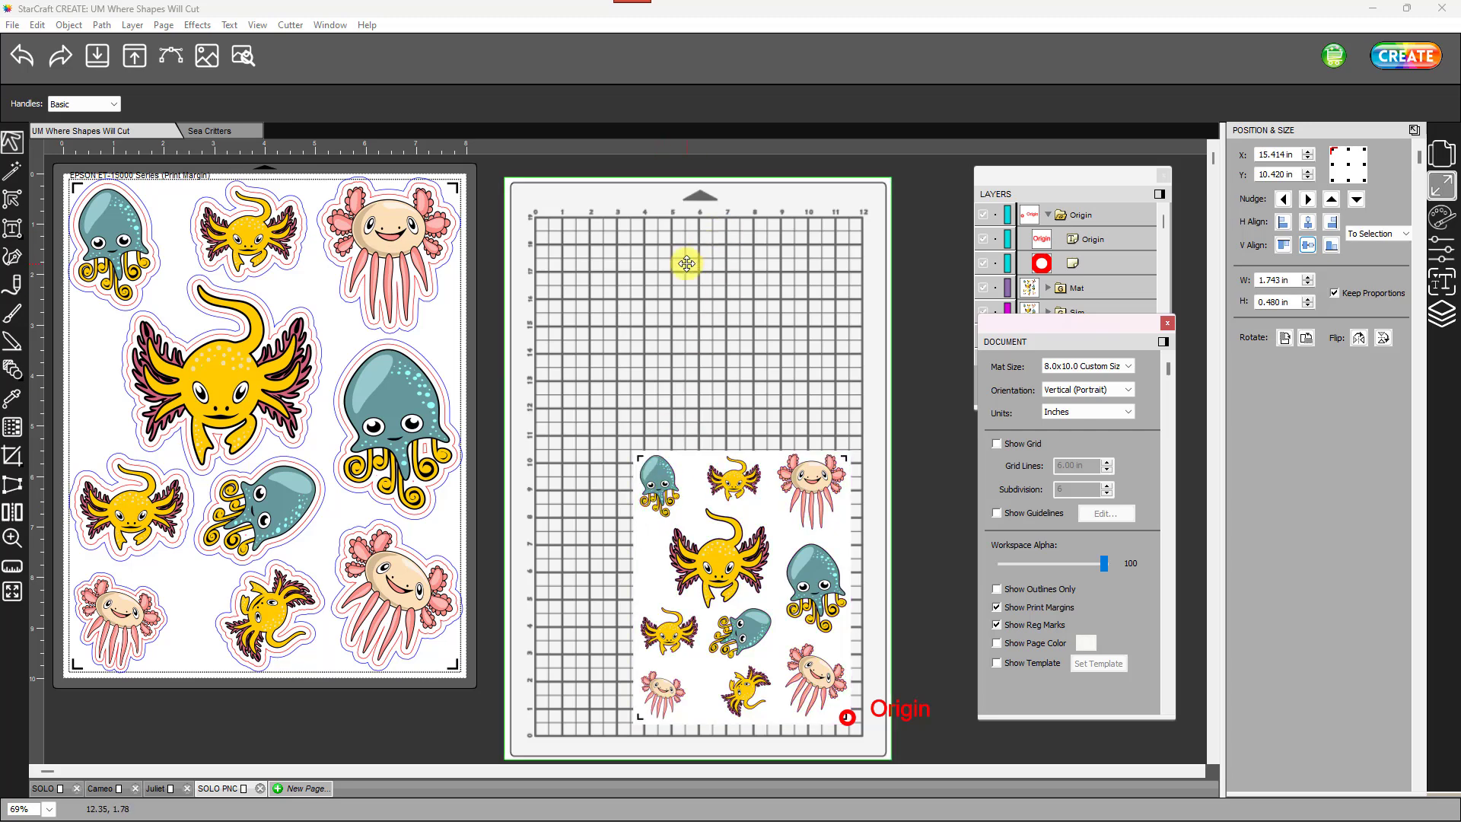
{"action": "left_click", "coordinate": [759, 480]}
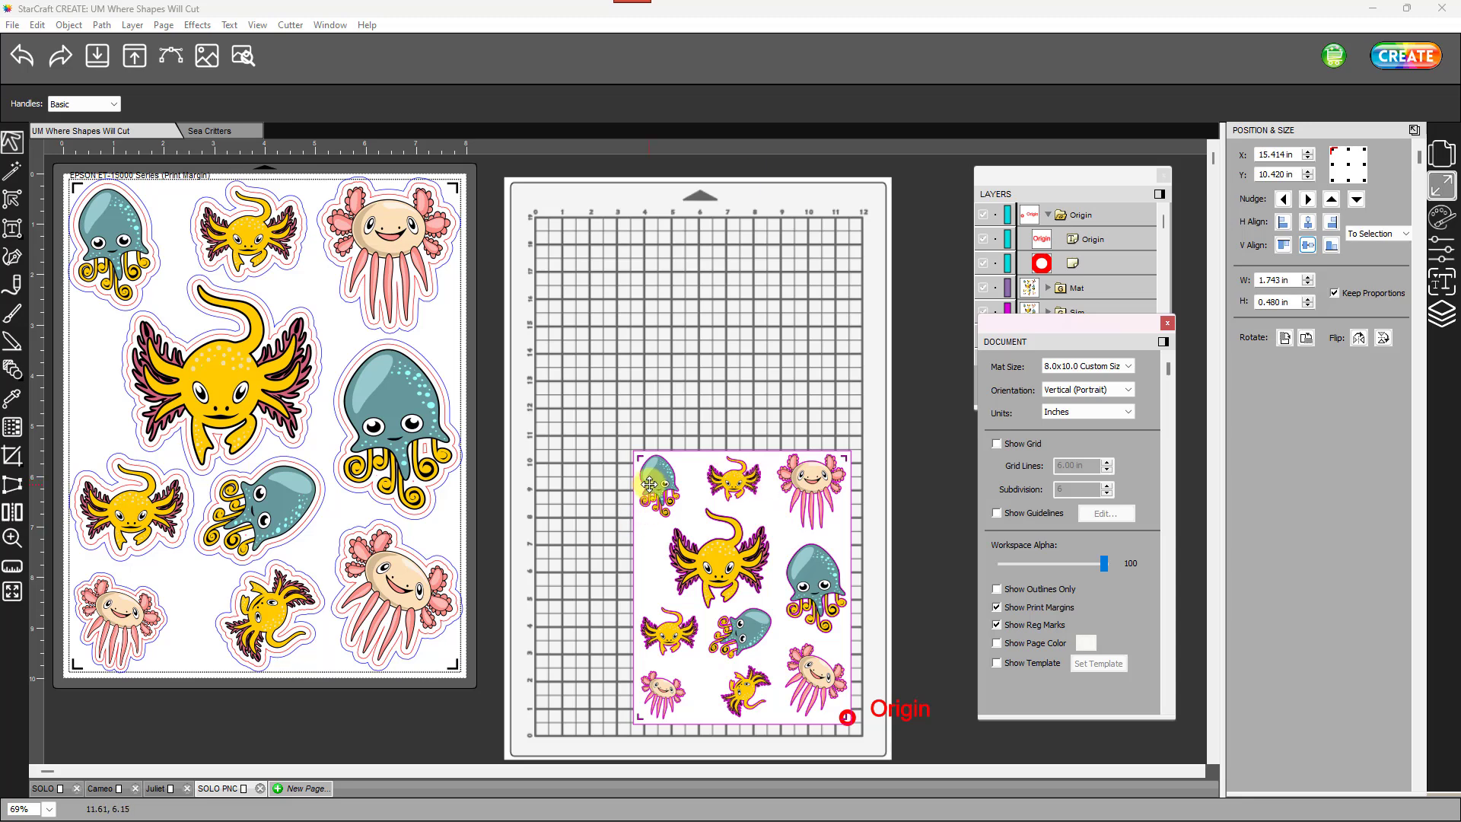
{"action": "left_click", "coordinate": [605, 470]}
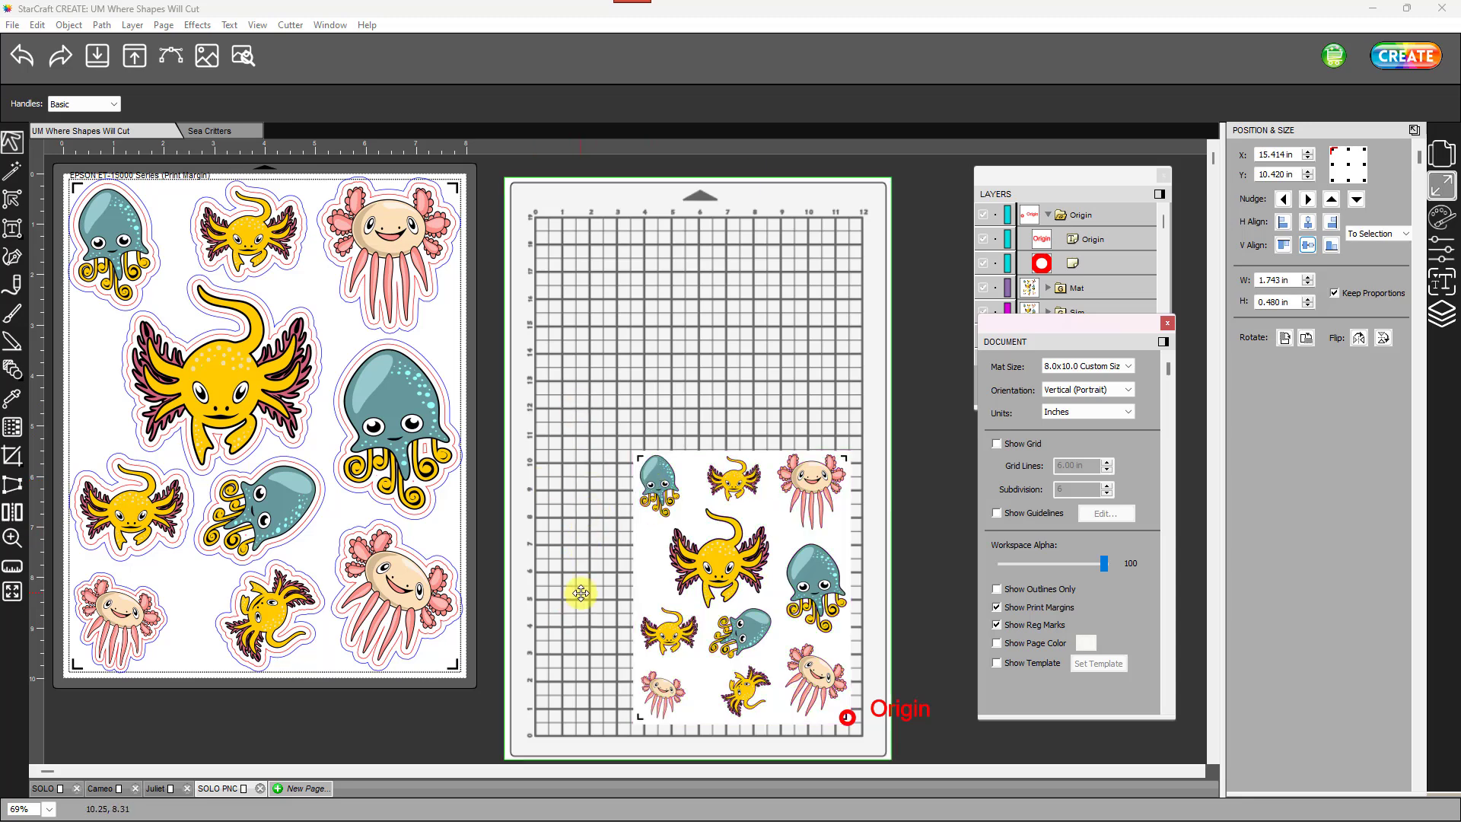
{"action": "left_click", "coordinate": [653, 483]}
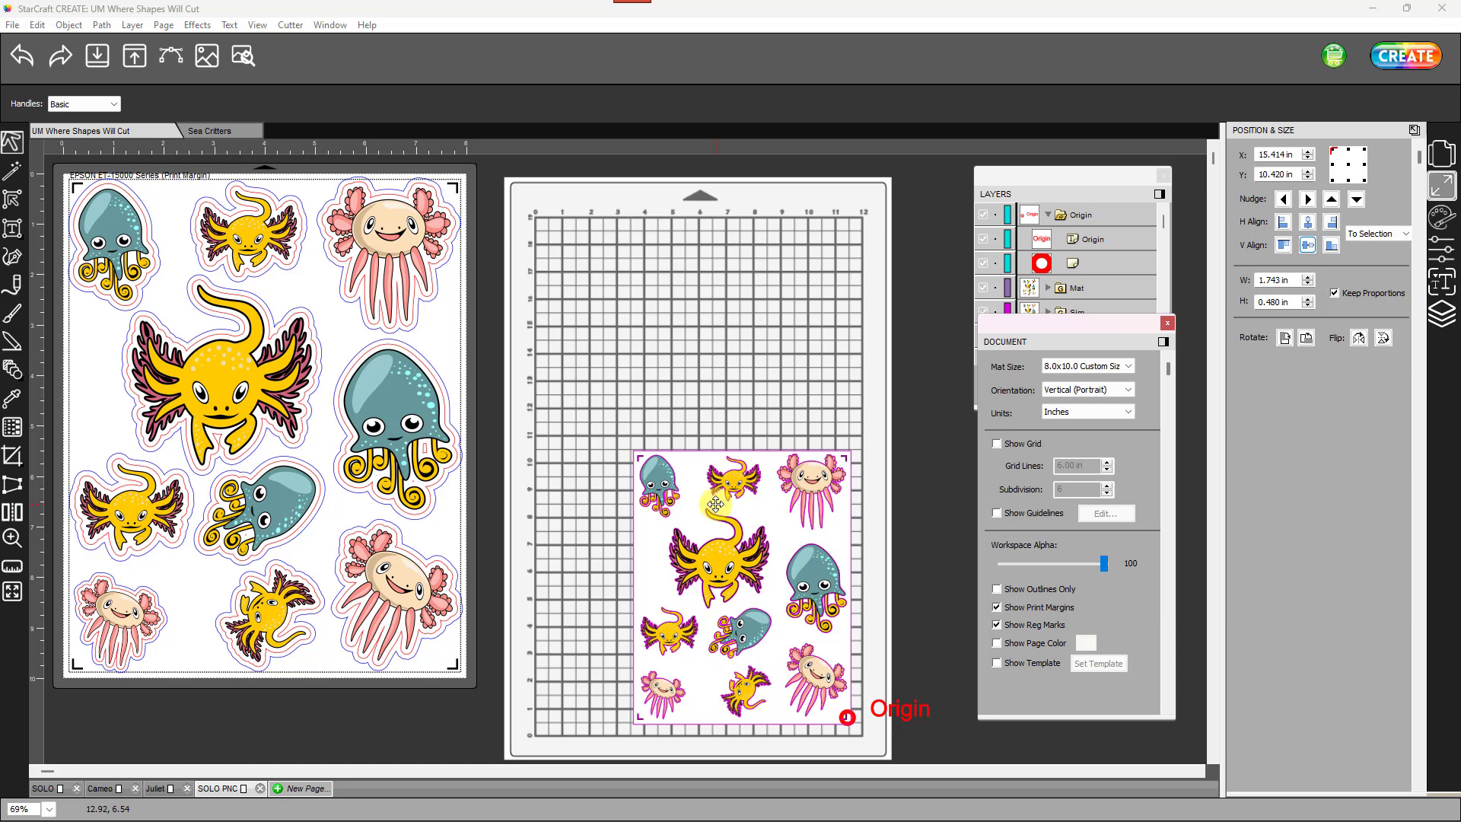
{"action": "left_click", "coordinate": [883, 415]}
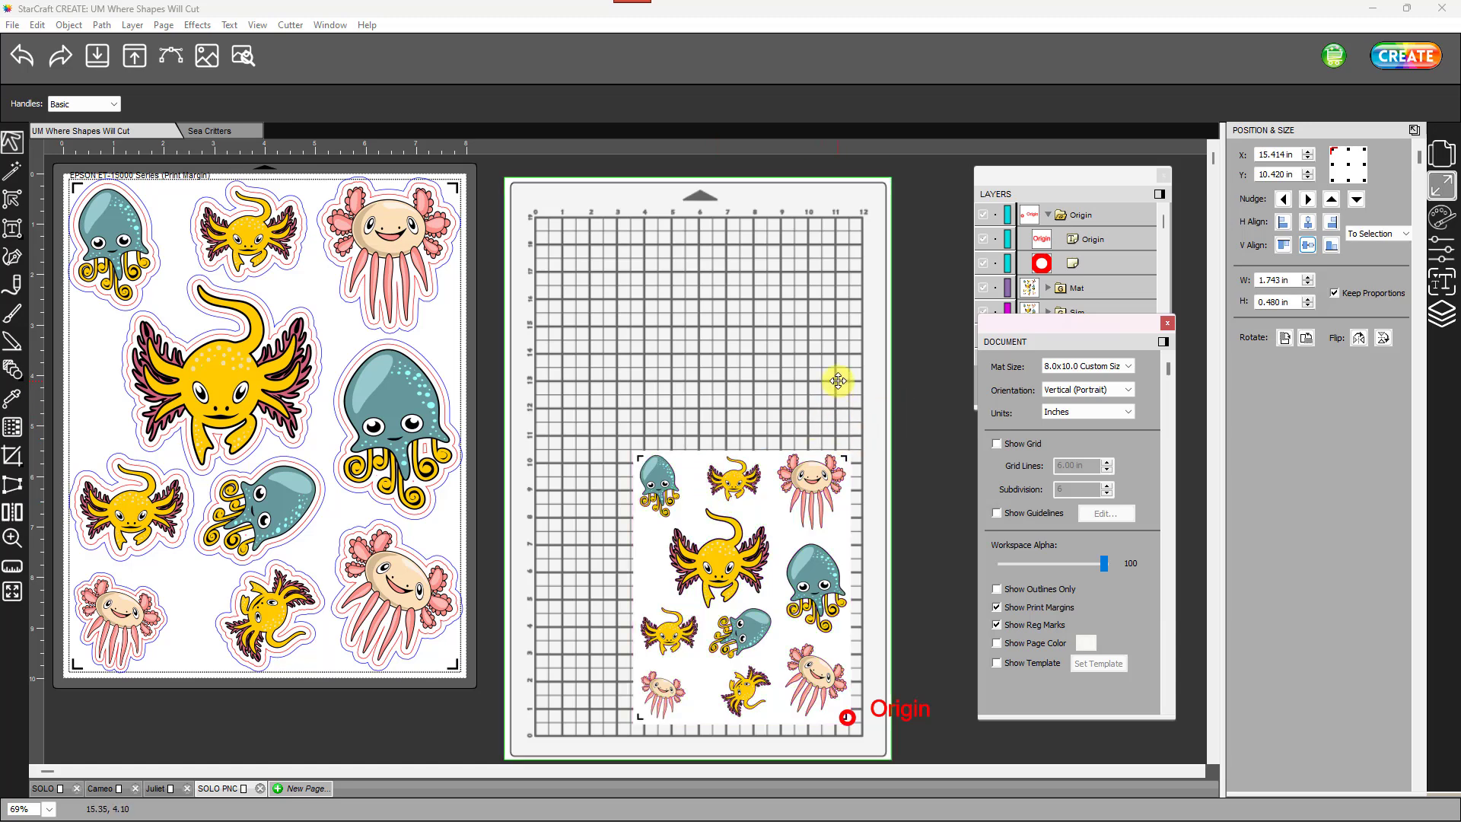
{"action": "left_click", "coordinate": [835, 494]}
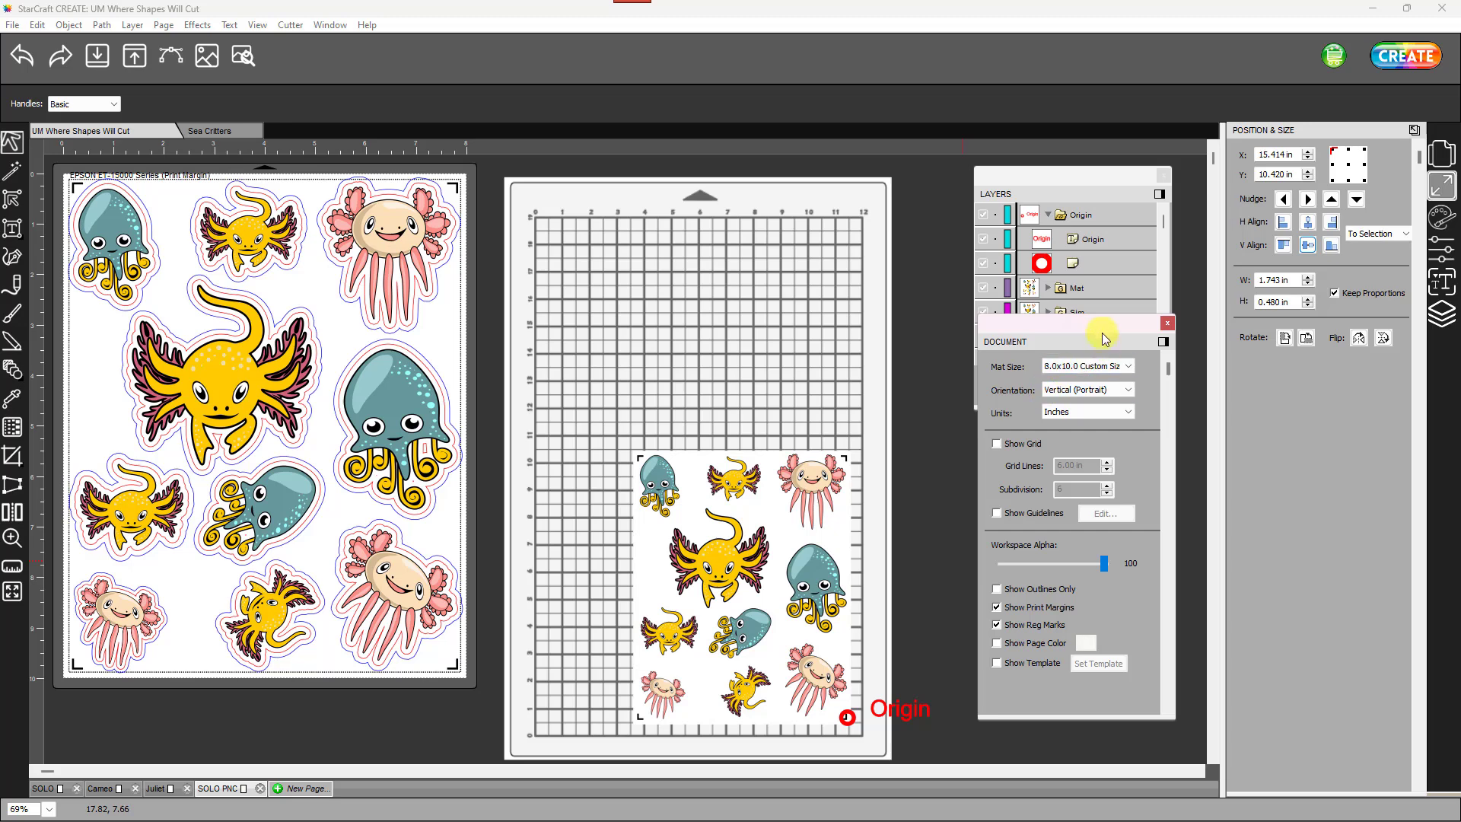
- Move the document settings window slightly lower to uncover more of the layer list
{"action": "left_click_drag", "start_coordinate": [1103, 332], "coordinate": [1105, 363]}
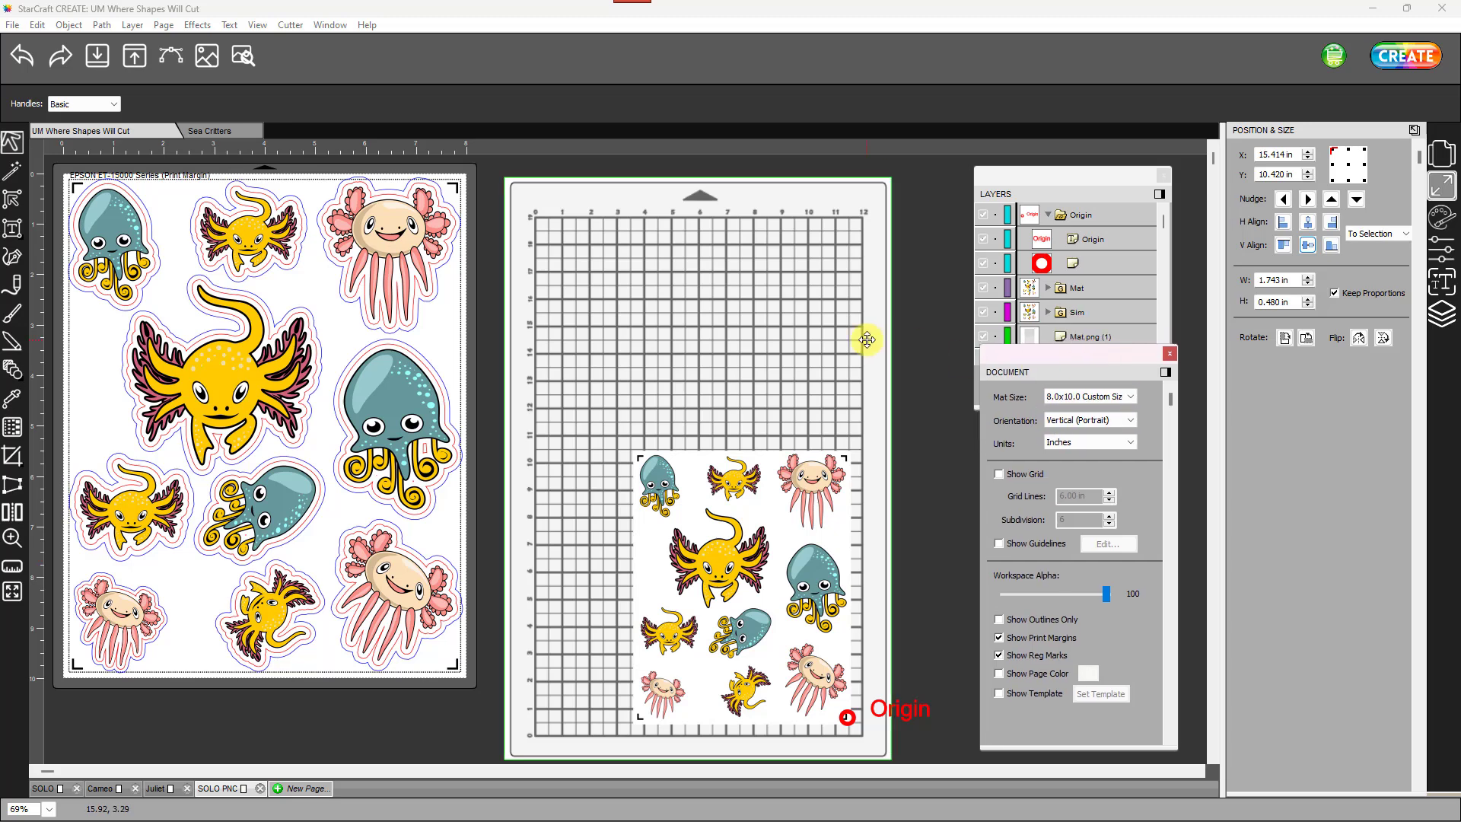